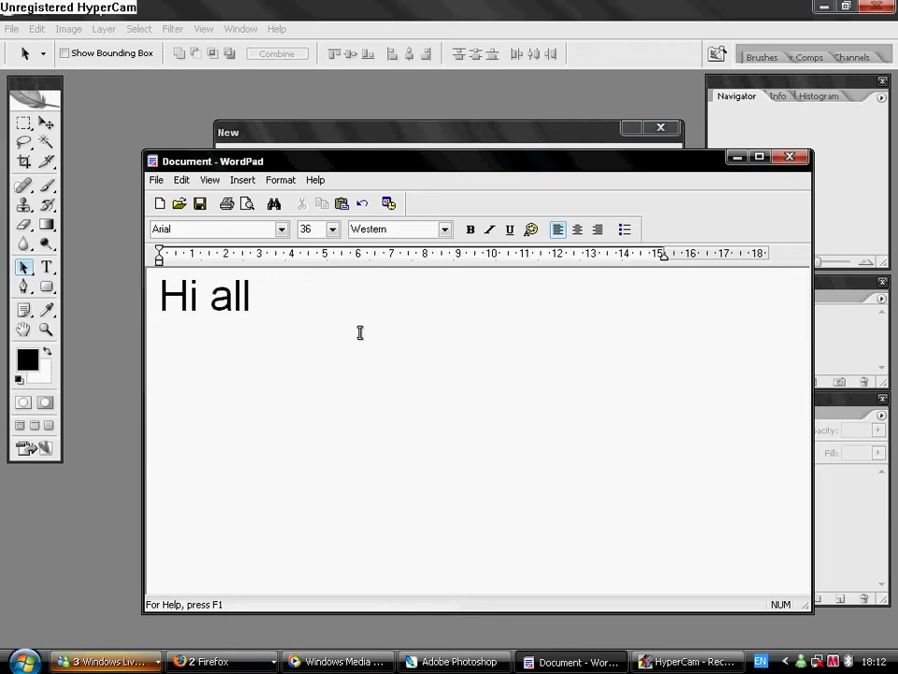
# Replace 'Hi all' with 'IM going to show you how to make begginer sig on photoshop cs2'
pyautogui.press('BackSpace')
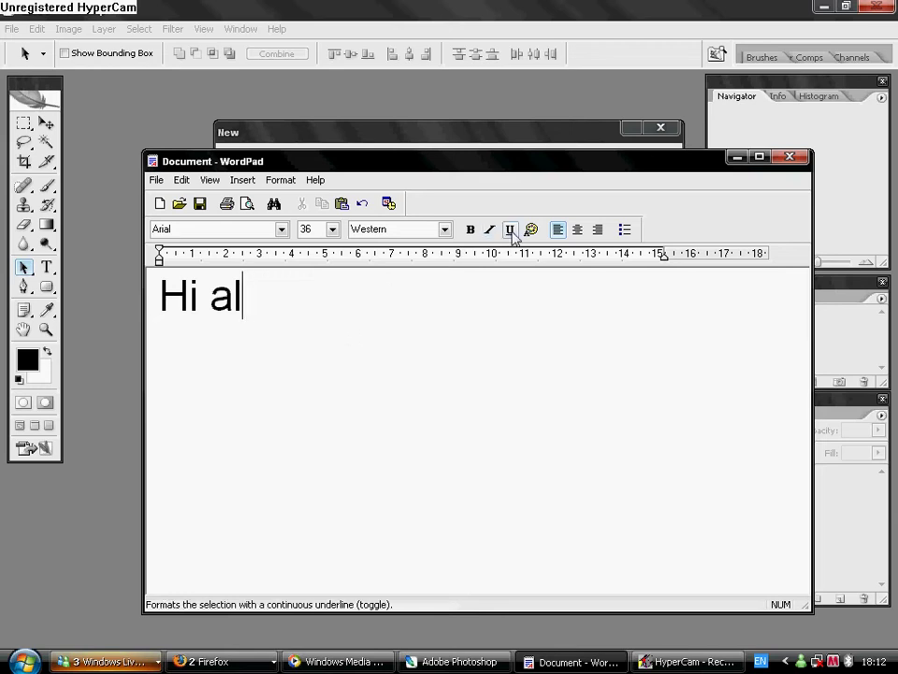
pyautogui.press('BackSpace')
pyautogui.press('BackSpace')
pyautogui.press('BackSpace')
pyautogui.press('BackSpace')
pyautogui.press('BackSpace')
pyautogui.write('IM')
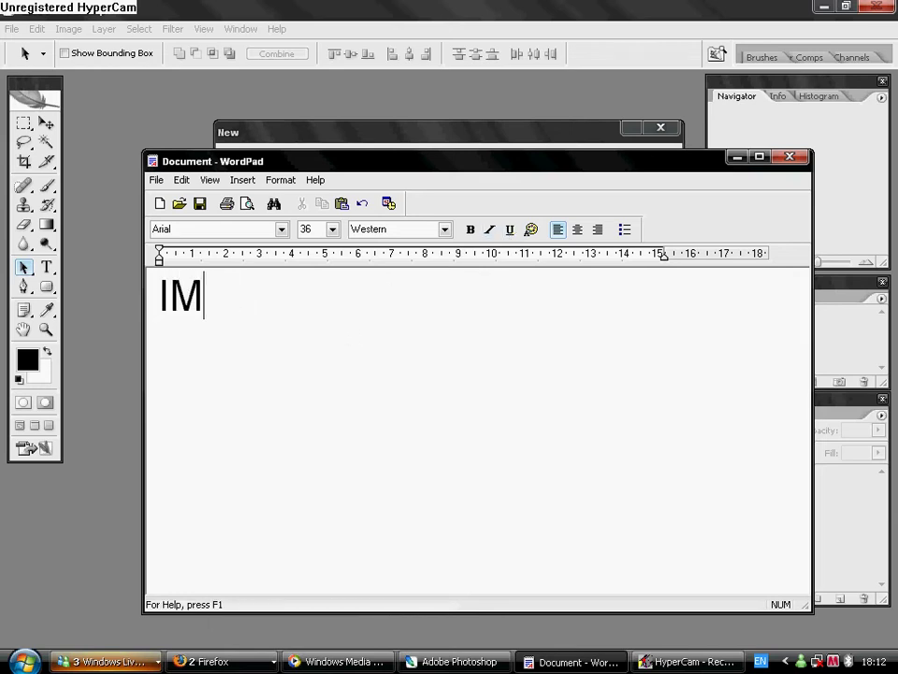
pyautogui.write(' going to show ')
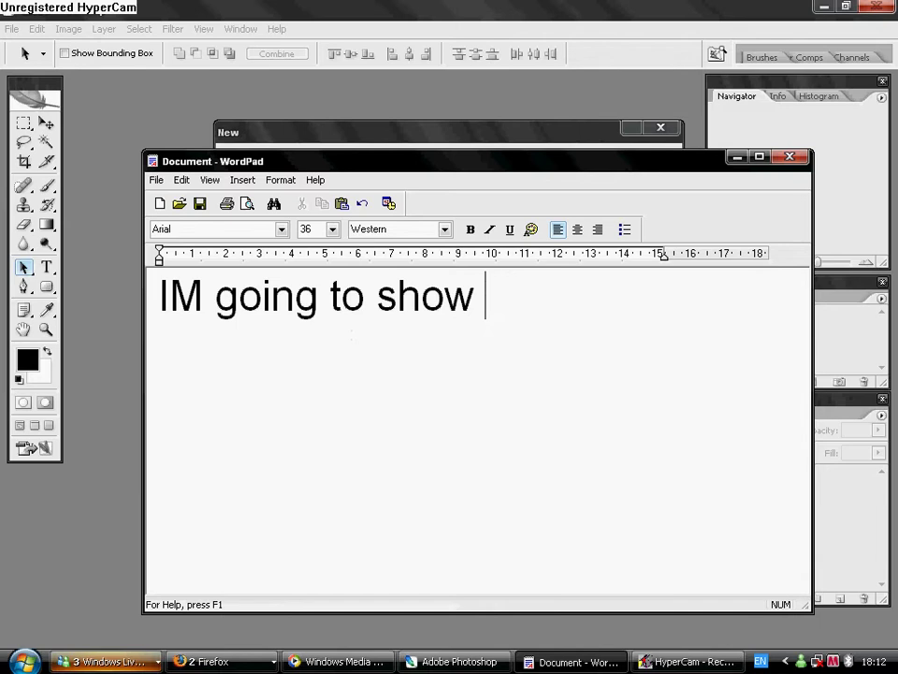
pyautogui.write('you how to mak')
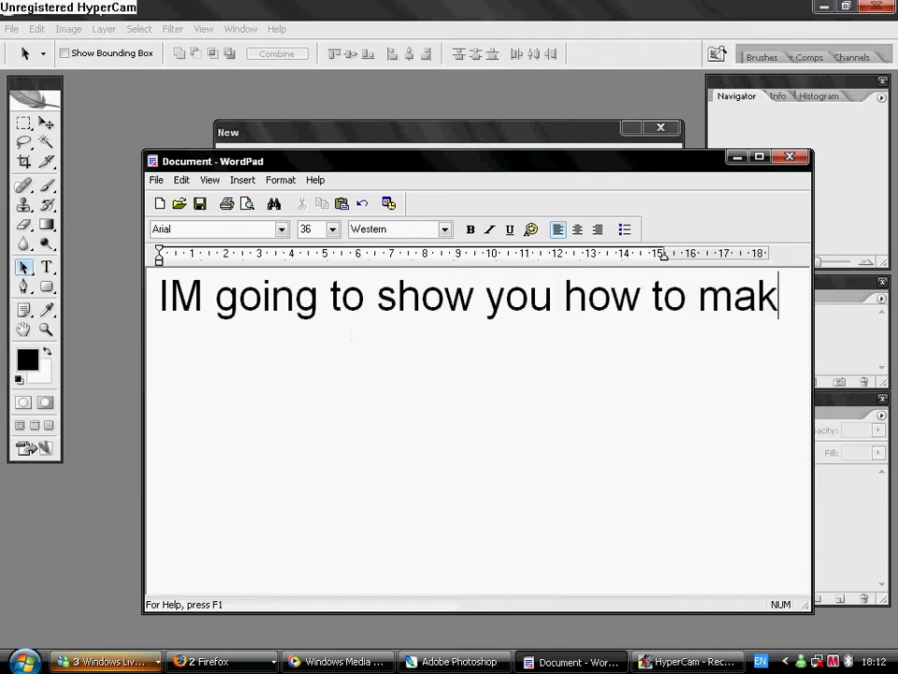
pyautogui.write('e begginer s')
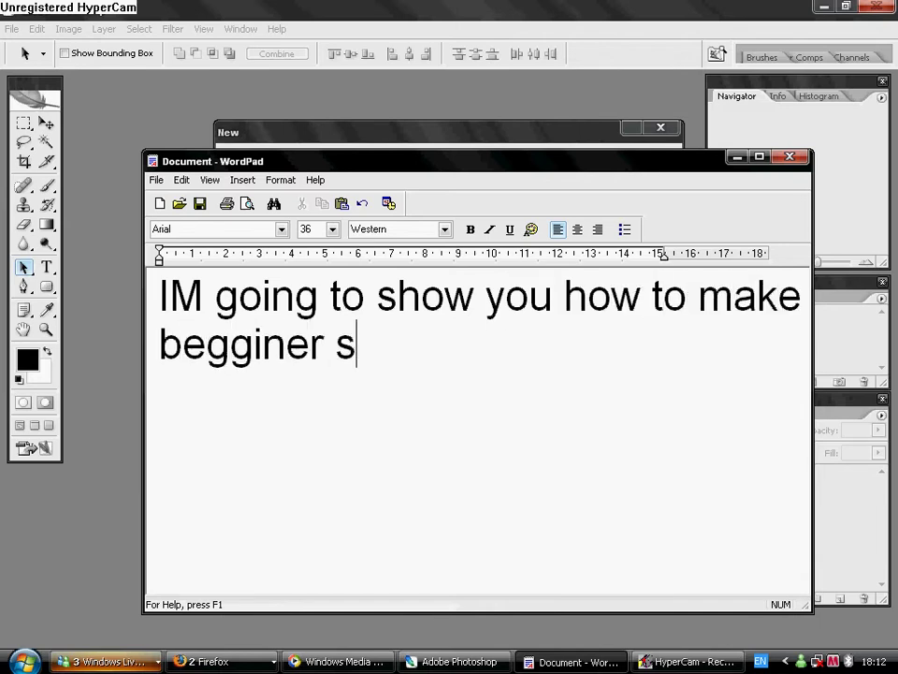
pyautogui.write('ig on photosh')
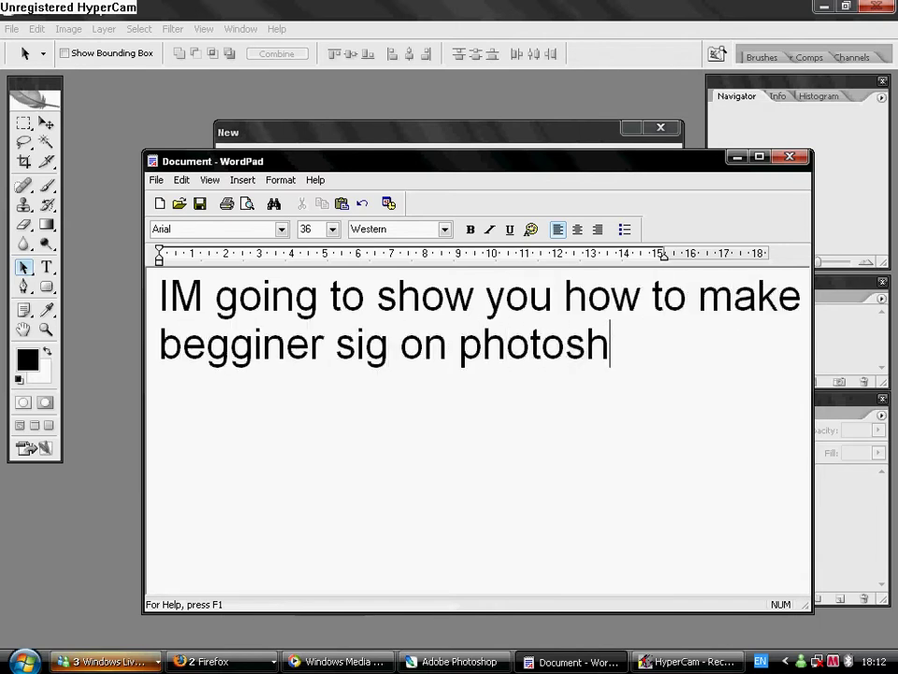
pyautogui.write('op cs2')
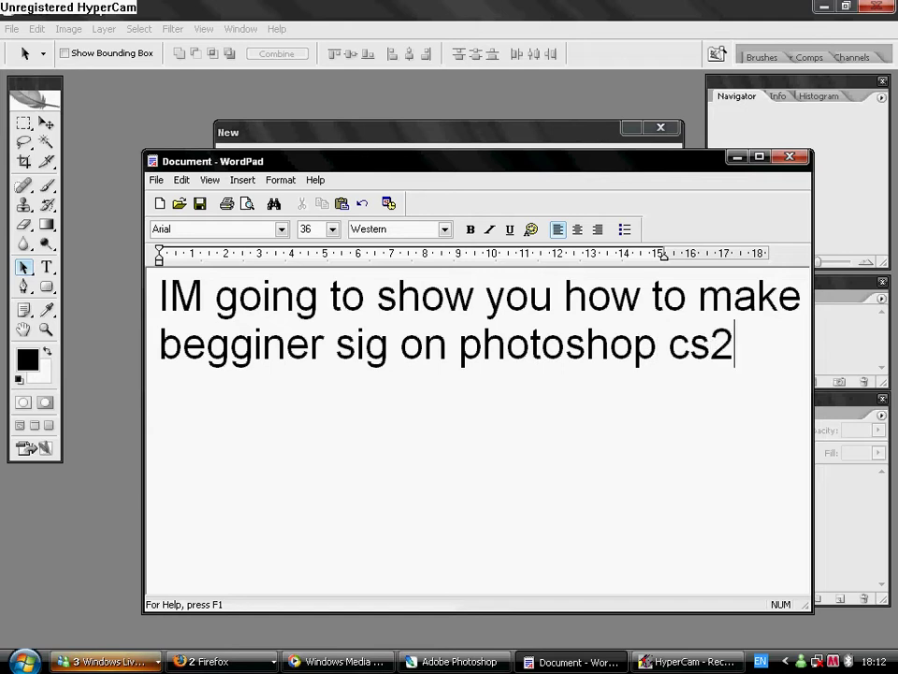
# Erase the typed intro sentence to clear the WordPad page
pyautogui.press('BackSpace')
pyautogui.press('BackSpace')
pyautogui.press('BackSpace')
pyautogui.press('BackSpace')
pyautogui.hotkey('ctrl', 'a')
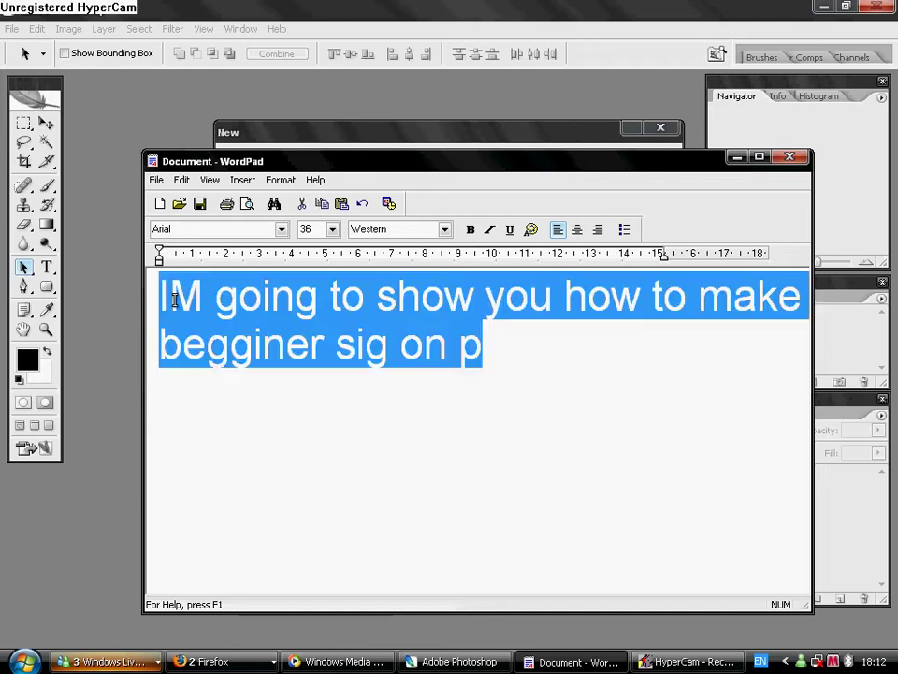
pyautogui.press('BackSpace')
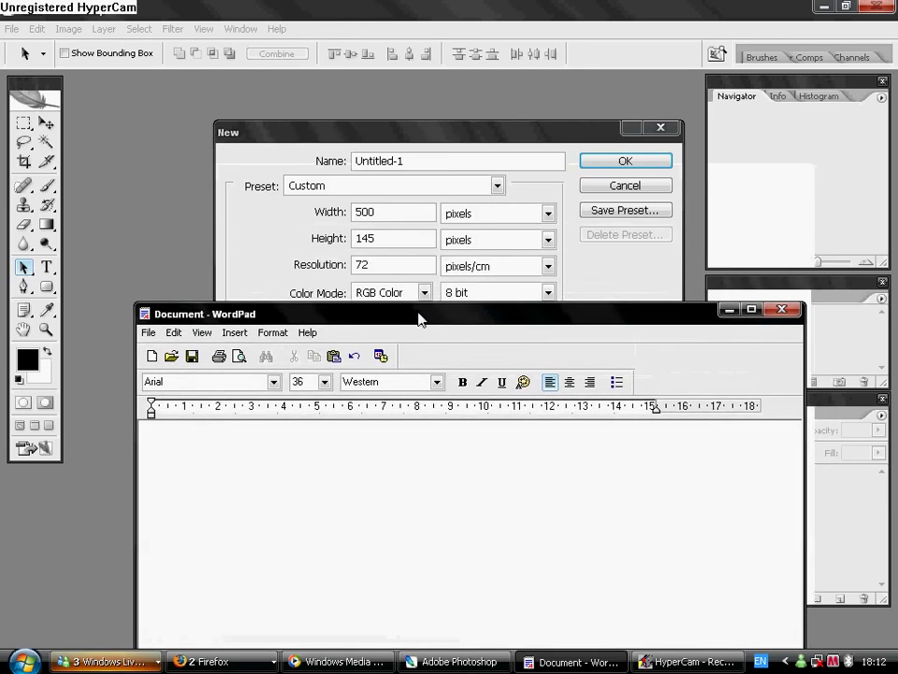
# Move WordPad down and type the note 'im going to use 500x145'
pyautogui.moveTo(433, 166); pyautogui.dragTo(426, 304)
pyautogui.write('im going')
pyautogui.press('BackSpace')
pyautogui.press('BackSpace')
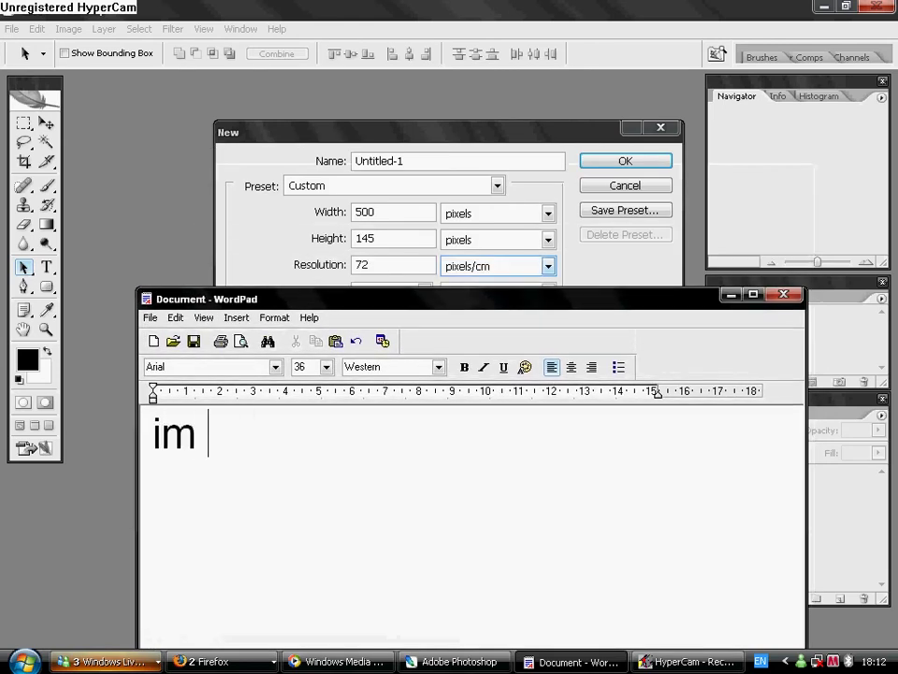
pyautogui.write('going to use ')
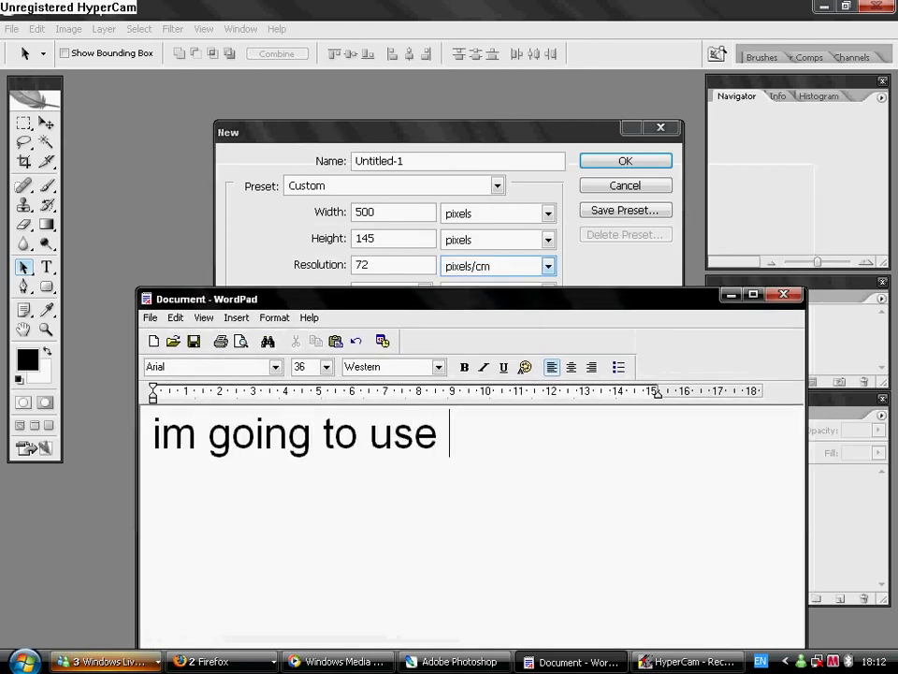
pyautogui.write('500x14')
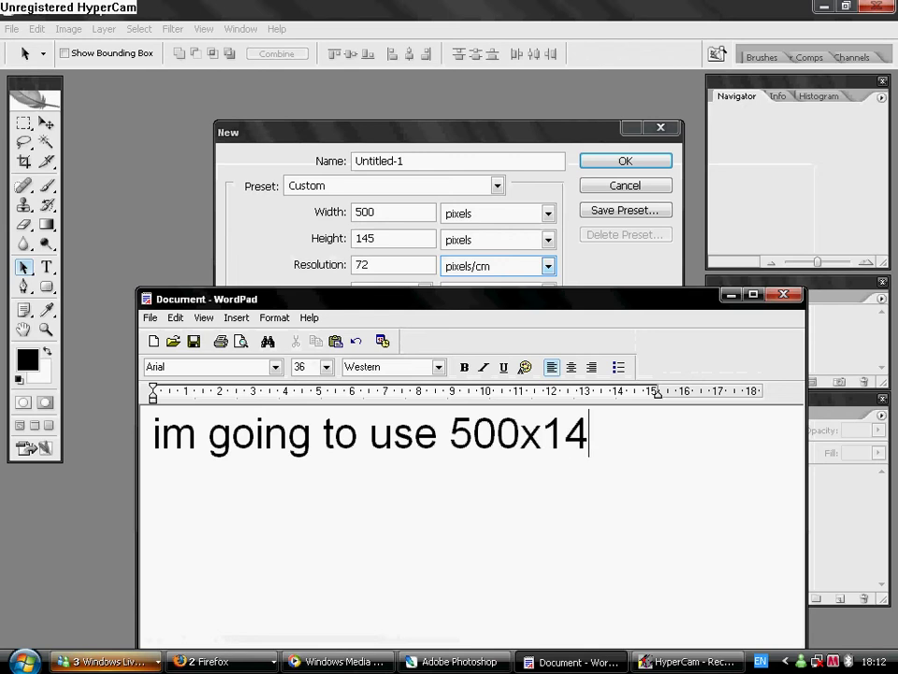
pyautogui.write('5')
# Delete the 500x145 note and bring Photoshop's New dialog forward
pyautogui.moveTo(610, 435); pyautogui.dragTo(157, 441)
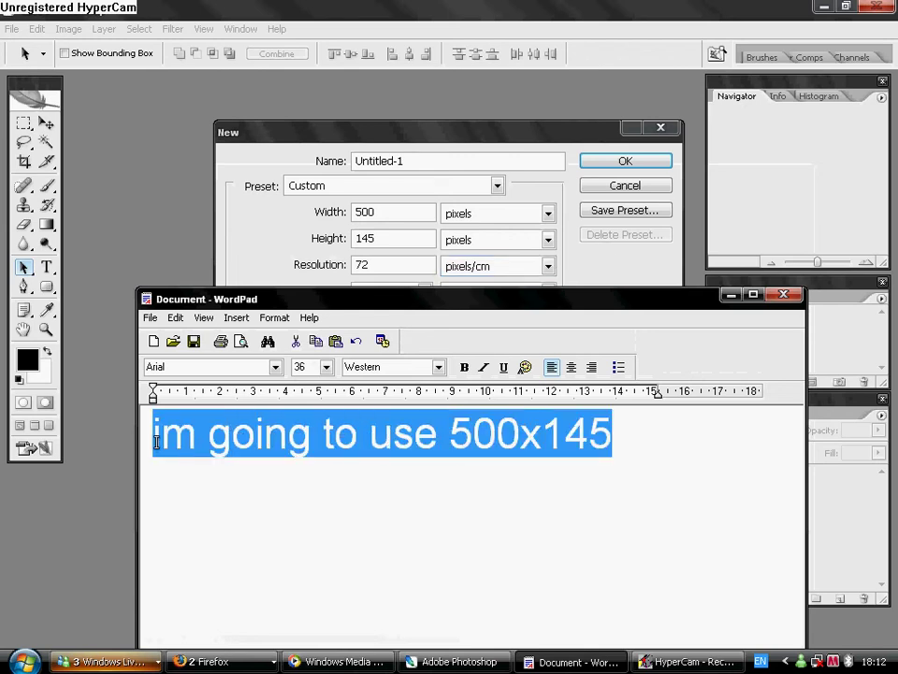
pyautogui.press('Delete')
pyautogui.click(256, 214)
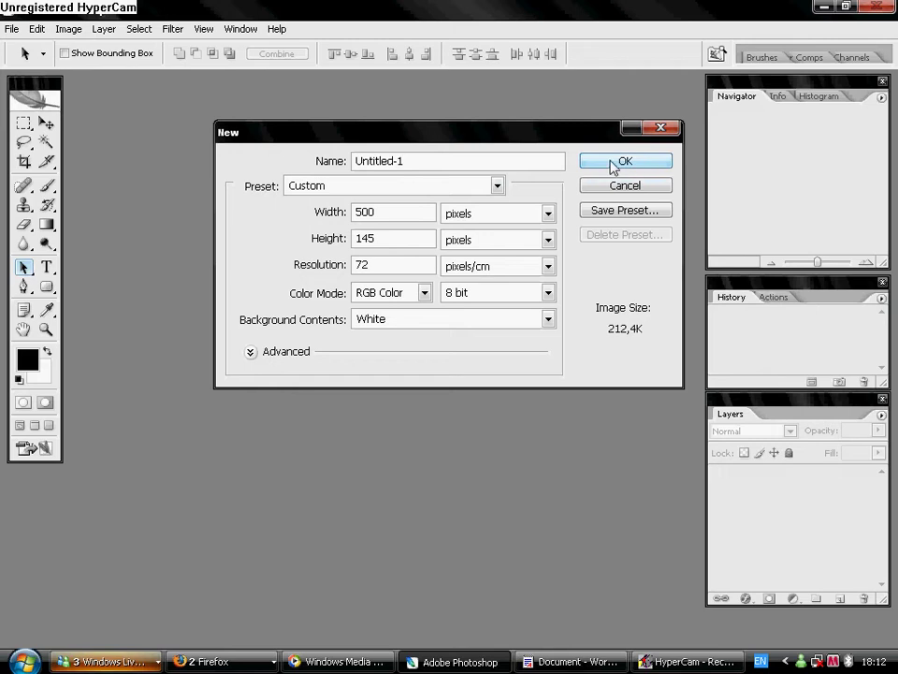
# Create the 500×145 white document named 'Sig' and enlarge its window
pyautogui.write('Sig')
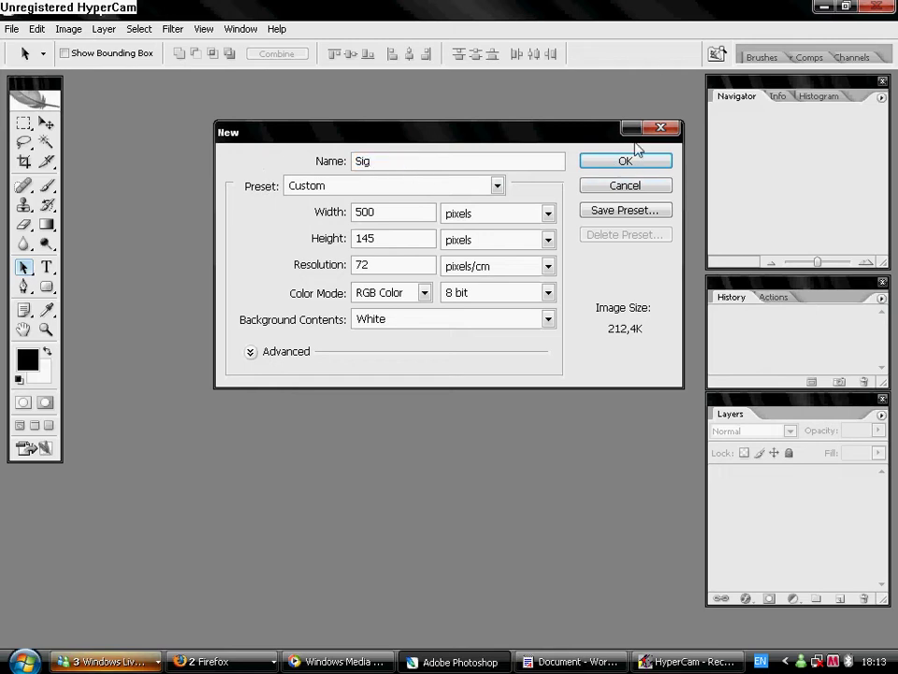
pyautogui.click(629, 160)
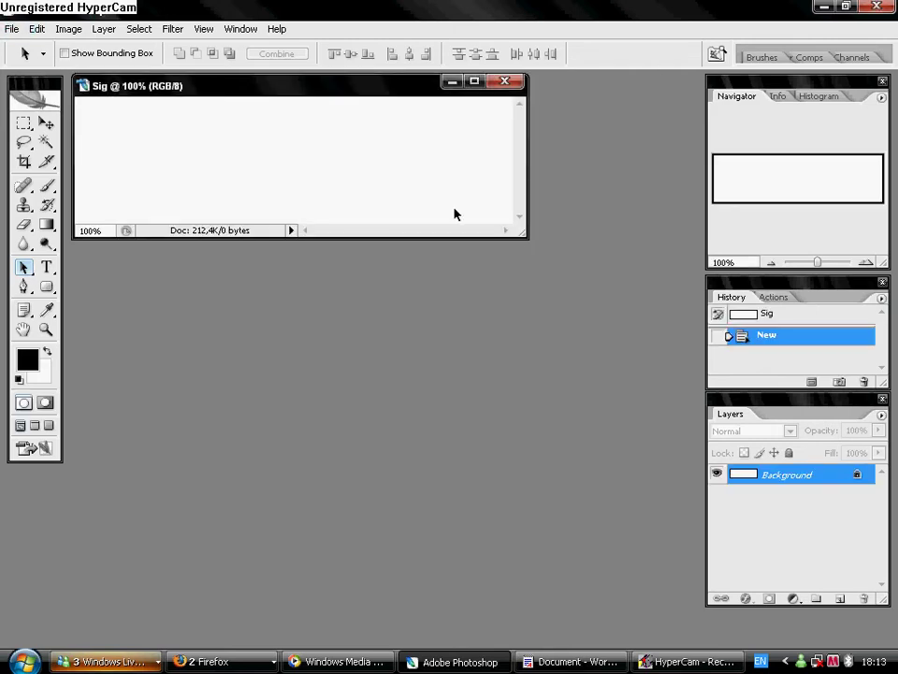
pyautogui.moveTo(517, 228); pyautogui.dragTo(557, 271)
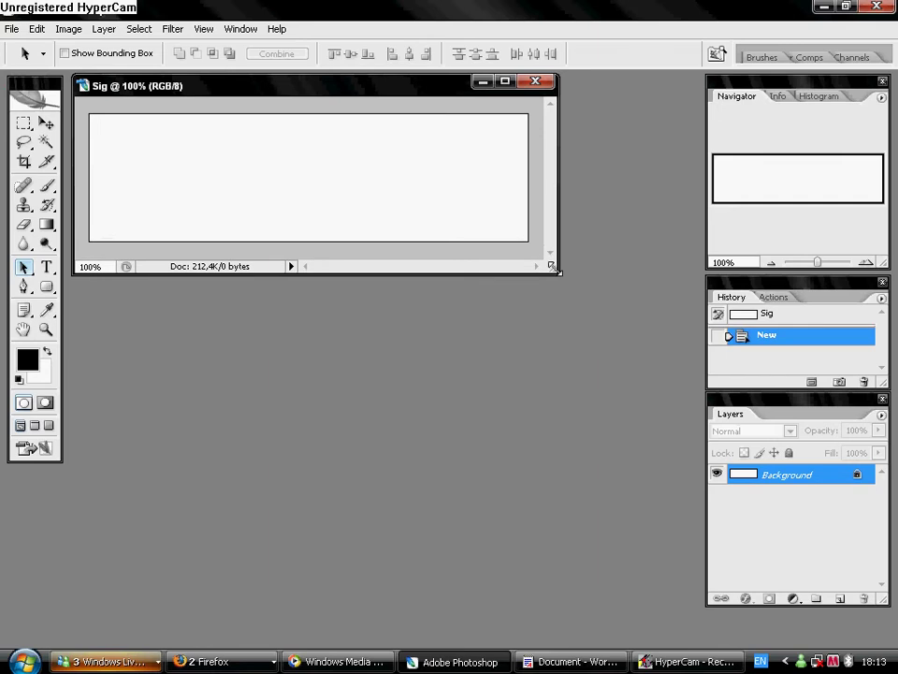
pyautogui.click(11, 29)
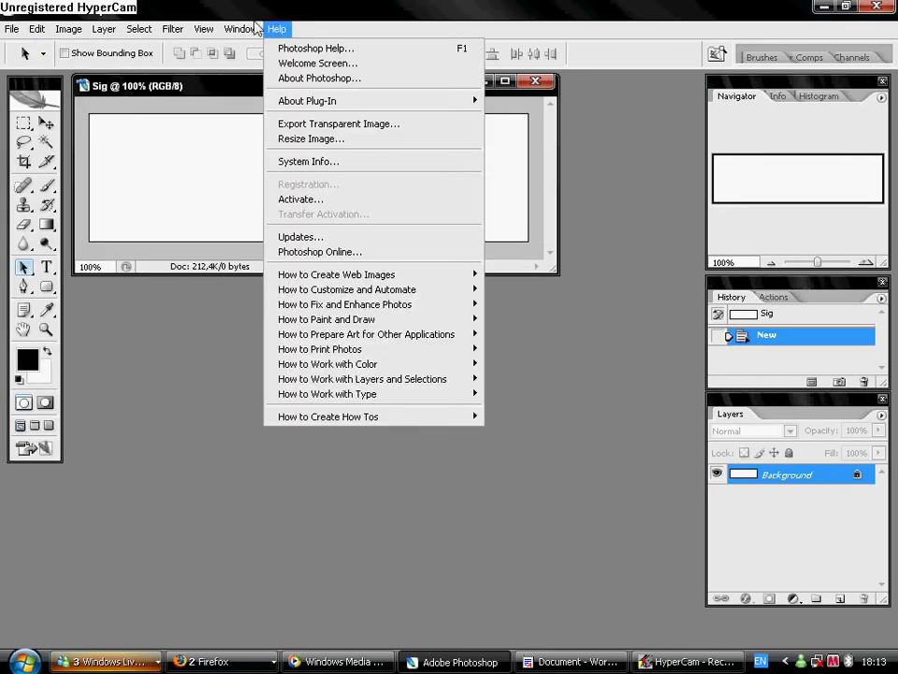
pyautogui.click(252, 16)
# Stamp the 385 px grunge brush across the Sig canvas until it is nearly black
pyautogui.press('b')
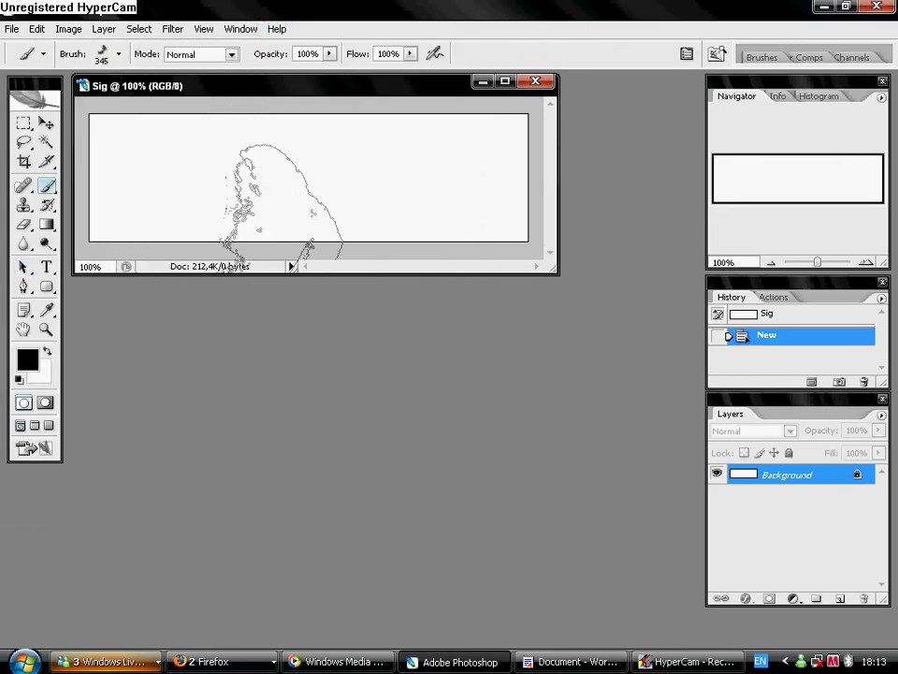
pyautogui.click(402, 187)
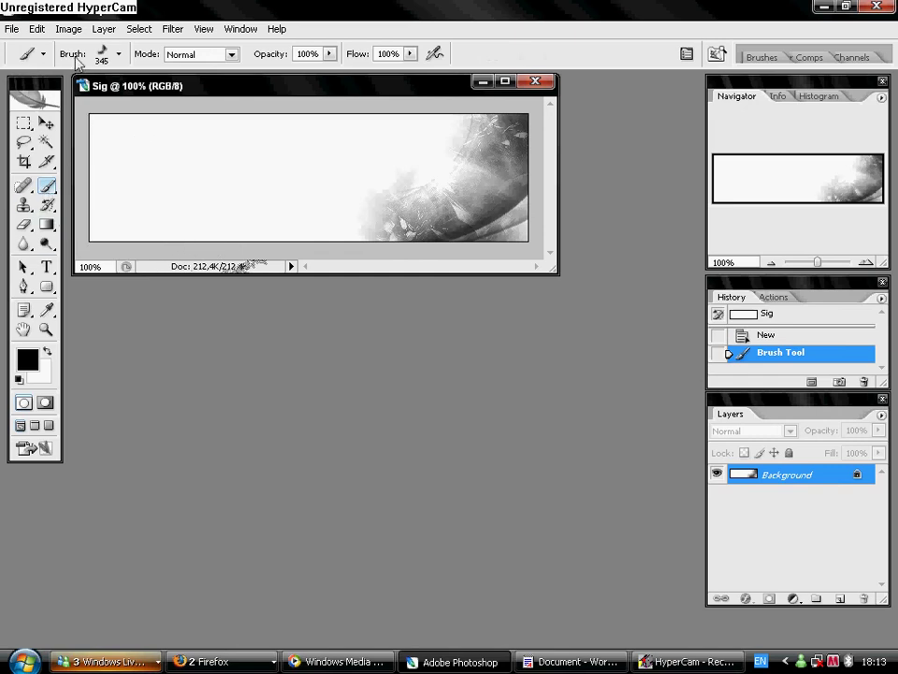
pyautogui.click(119, 54)
pyautogui.scroll(-1, 122, 242)
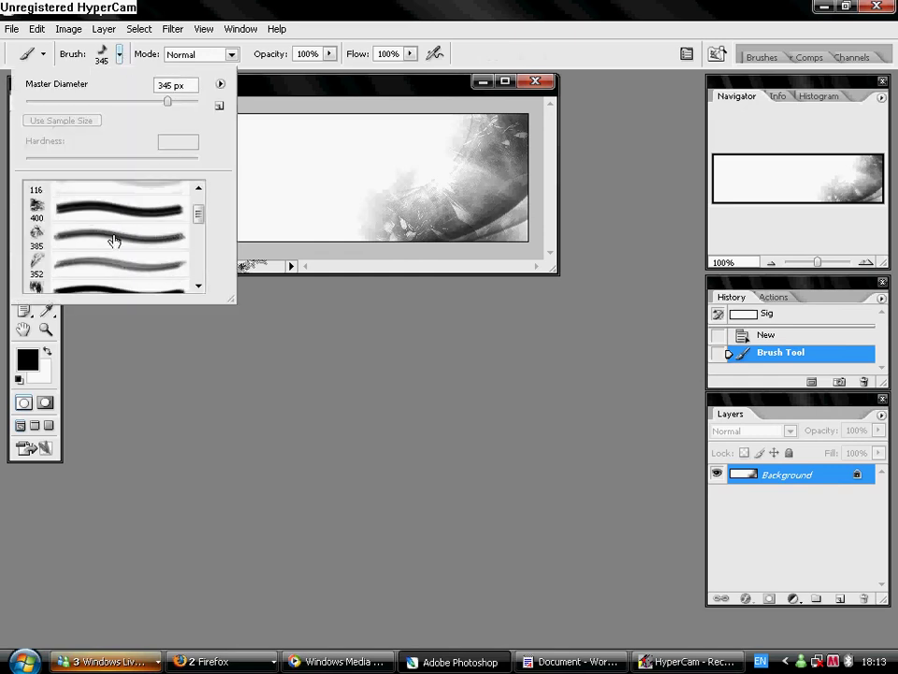
pyautogui.click(115, 240)
pyautogui.click(262, 178)
pyautogui.click(157, 183)
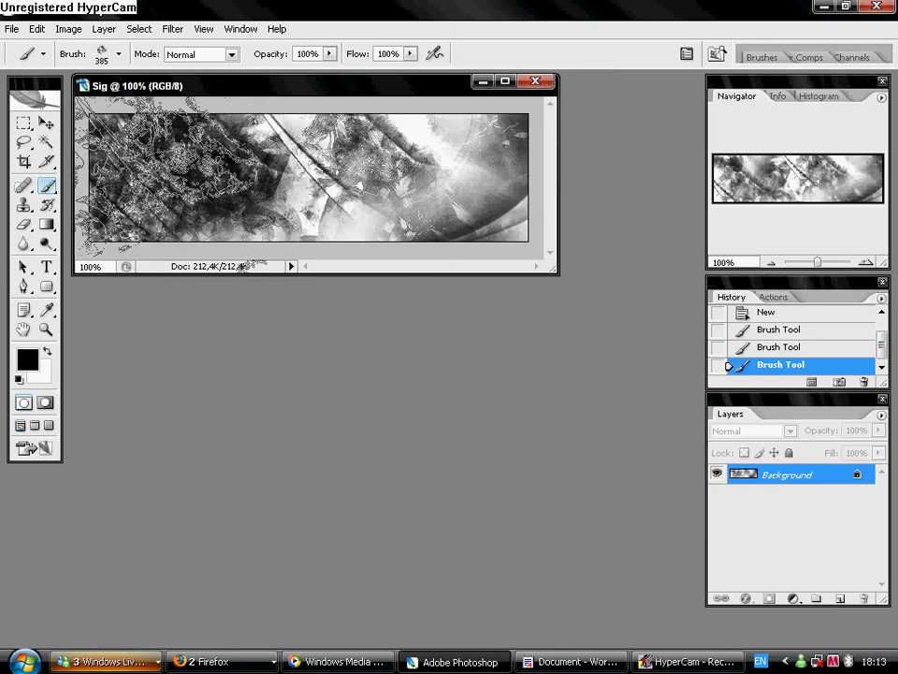
pyautogui.moveTo(169, 183)
pyautogui.mouseDown()
pyautogui.moveTo(140, 178)
pyautogui.moveTo(365, 163)
pyautogui.moveTo(459, 182)
pyautogui.moveTo(478, 173)
pyautogui.moveTo(122, 178)
pyautogui.moveTo(449, 178)
pyautogui.mouseUp()
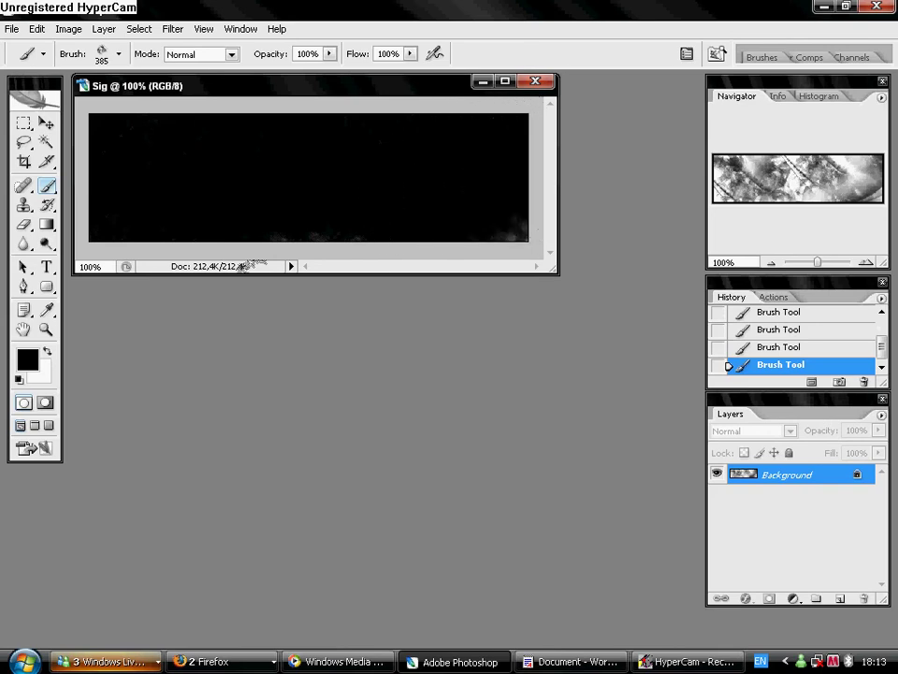
# Paint out the lower-right texture in black, then stamp white grunge textures left and right
pyautogui.moveTo(552, 217); pyautogui.dragTo(468, 187)
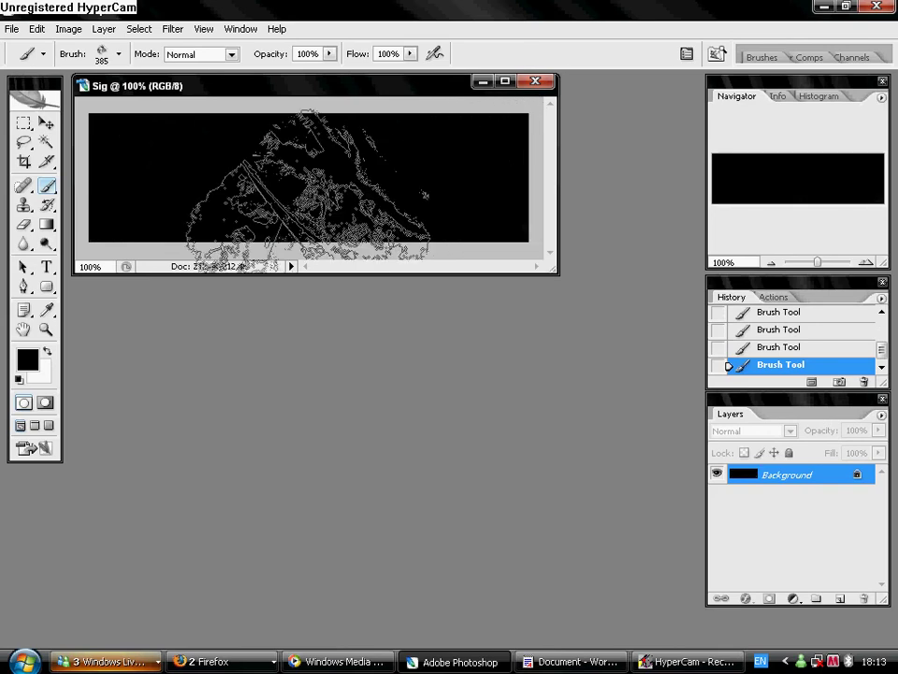
pyautogui.click(47, 353)
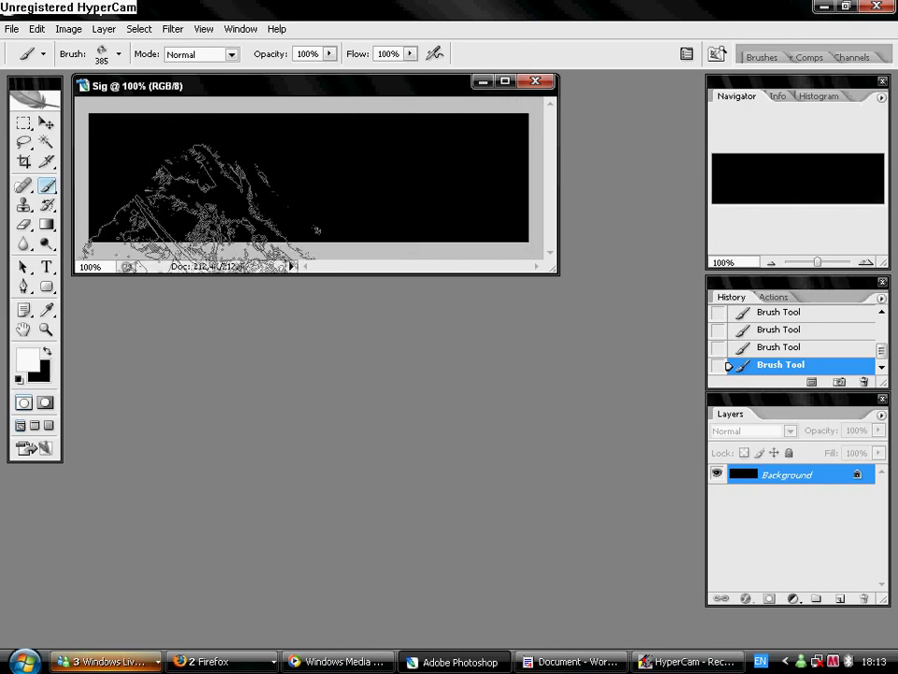
pyautogui.click(220, 178)
pyautogui.click(458, 177)
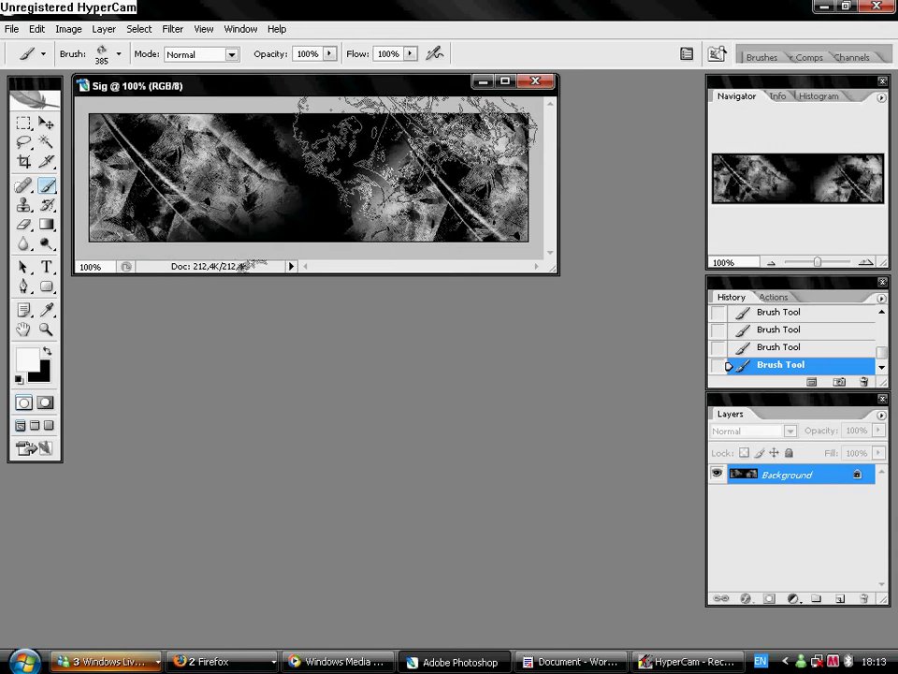
pyautogui.click(12, 28)
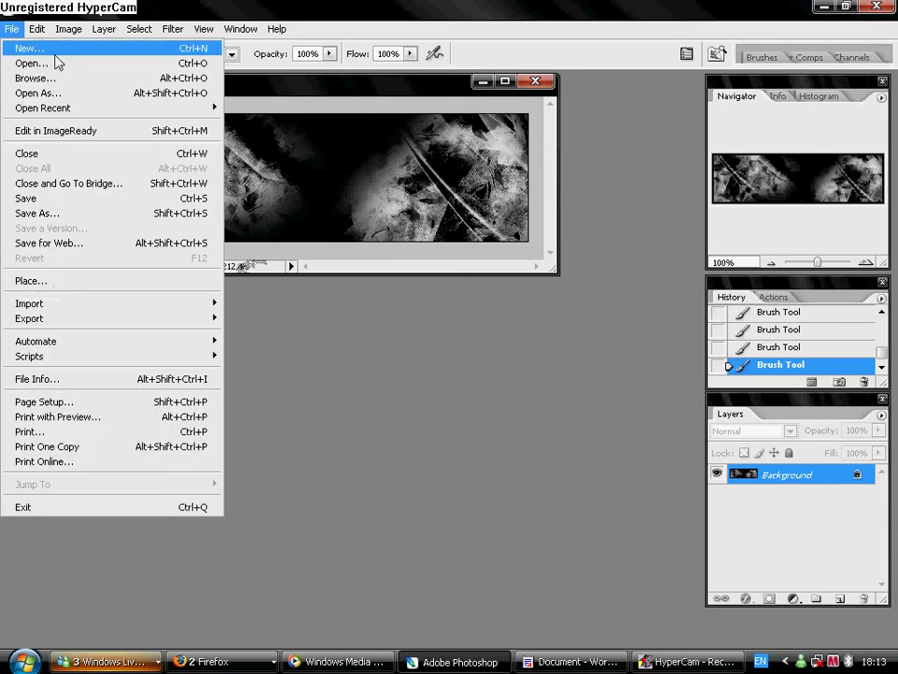
# Open Anime Girl 1.png, choosing 'Leave as is' for the missing colour profile
pyautogui.click(26, 49)
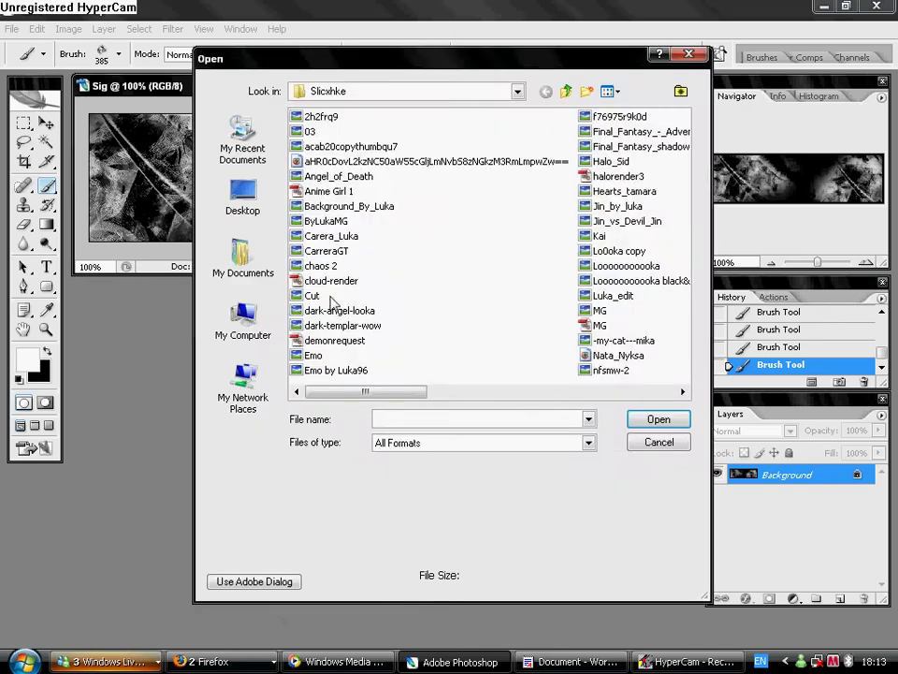
pyautogui.click(333, 193)
pyautogui.doubleClick(333, 194)
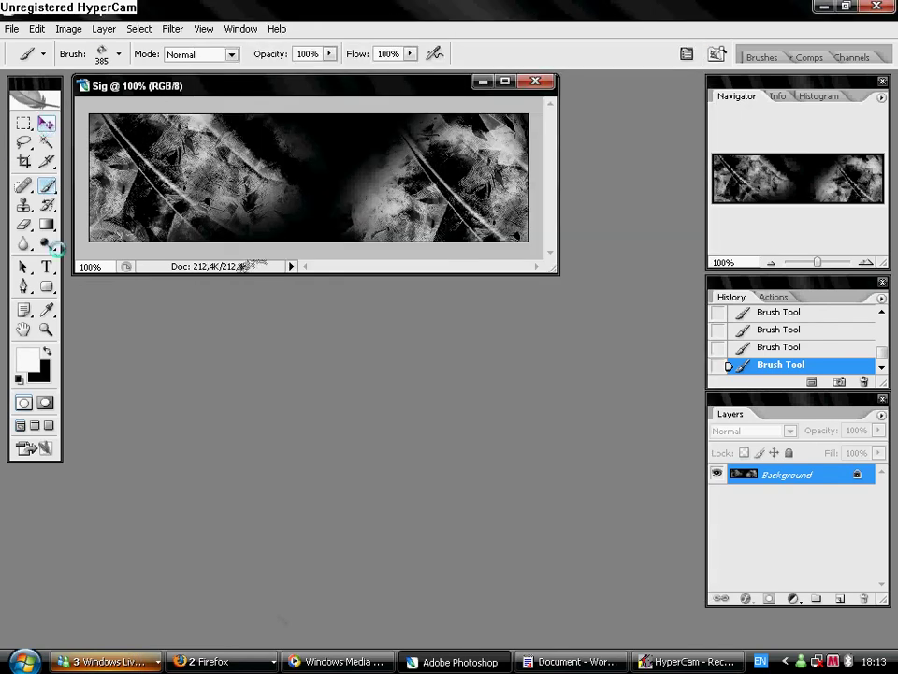
pyautogui.press('i')
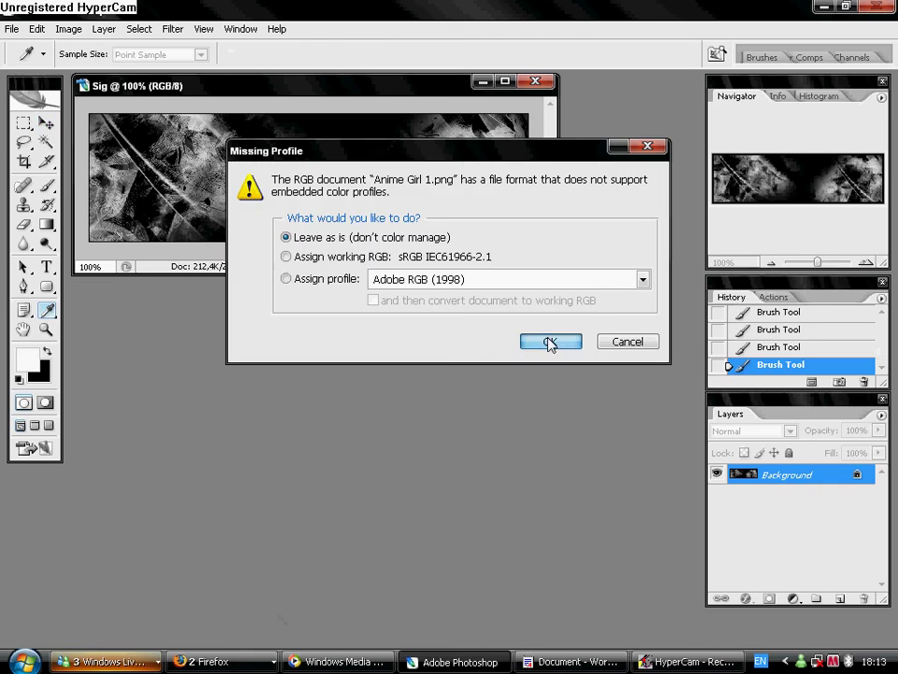
pyautogui.click(550, 341)
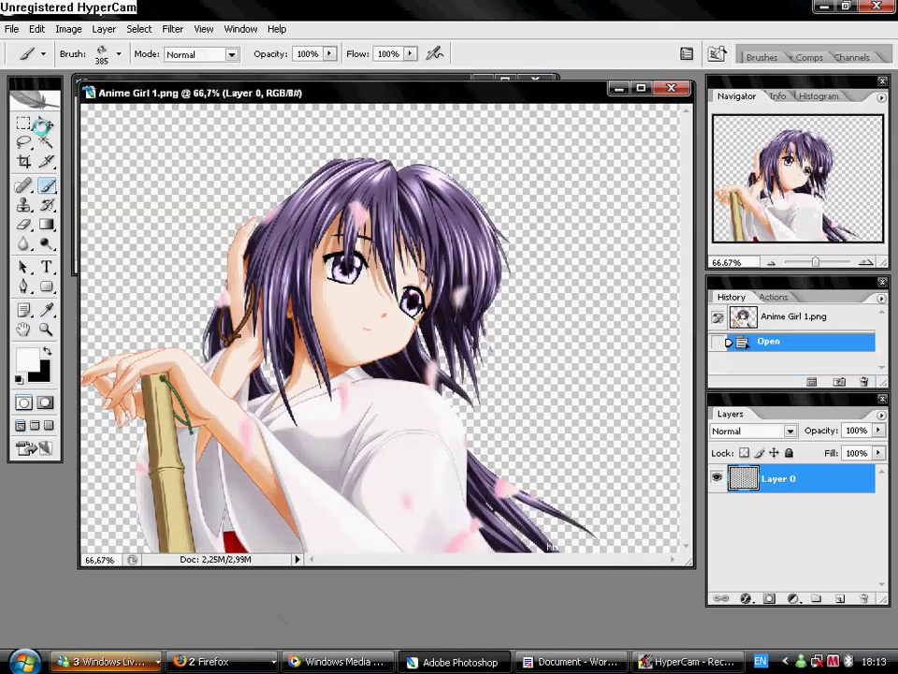
# Drag the anime girl into the Sig banner as Layer 1 and close her original document
pyautogui.click(23, 123)
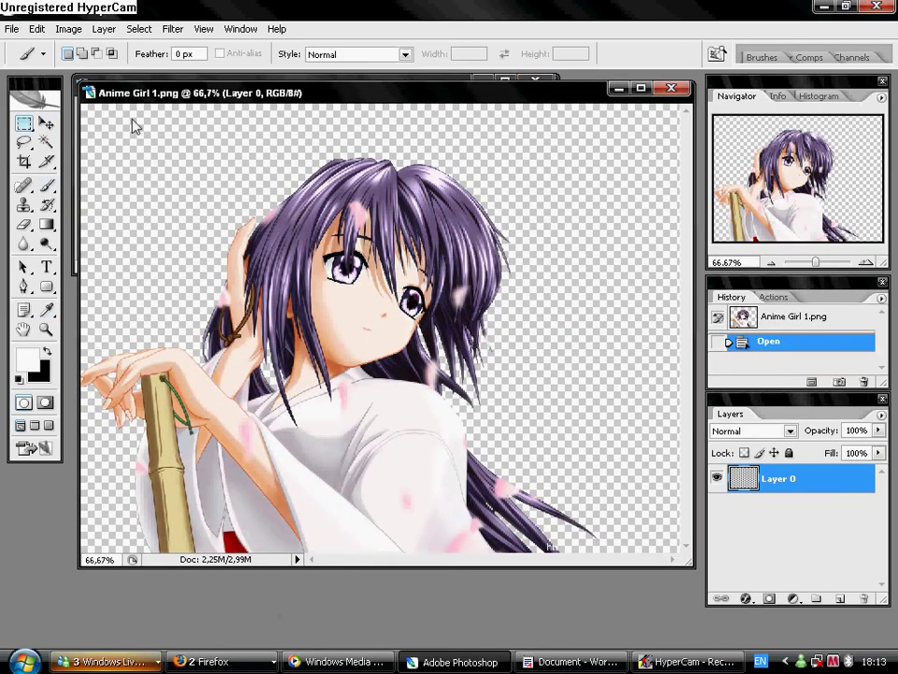
pyautogui.moveTo(99, 91); pyautogui.dragTo(341, 148)
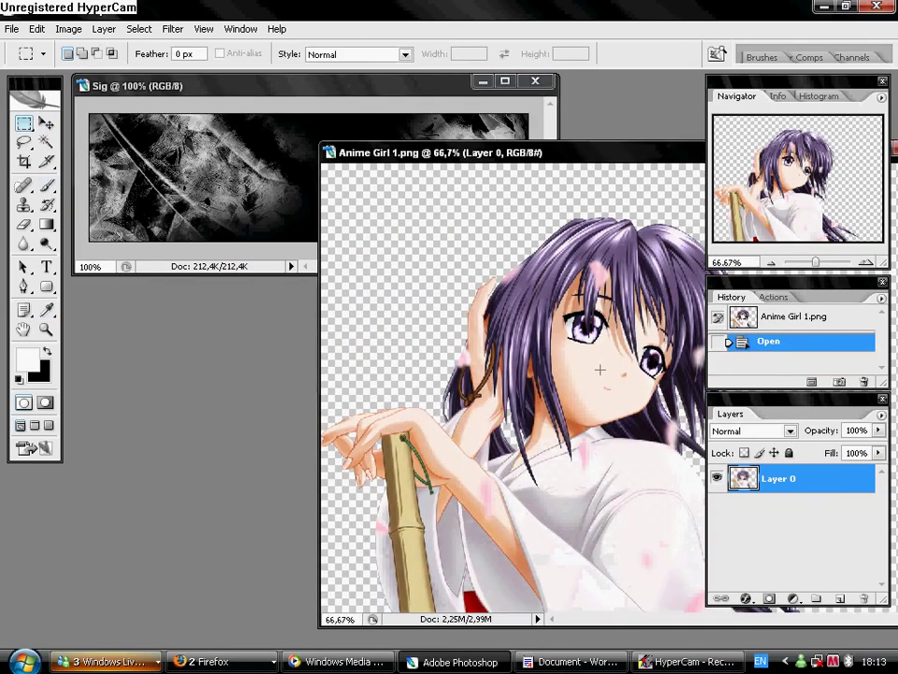
pyautogui.click(46, 122)
pyautogui.moveTo(430, 260); pyautogui.dragTo(230, 190)
pyautogui.moveTo(611, 152)
pyautogui.mouseDown()
pyautogui.moveTo(480, 217)
pyautogui.moveTo(177, 217)
pyautogui.mouseUp()
pyautogui.click(477, 200)
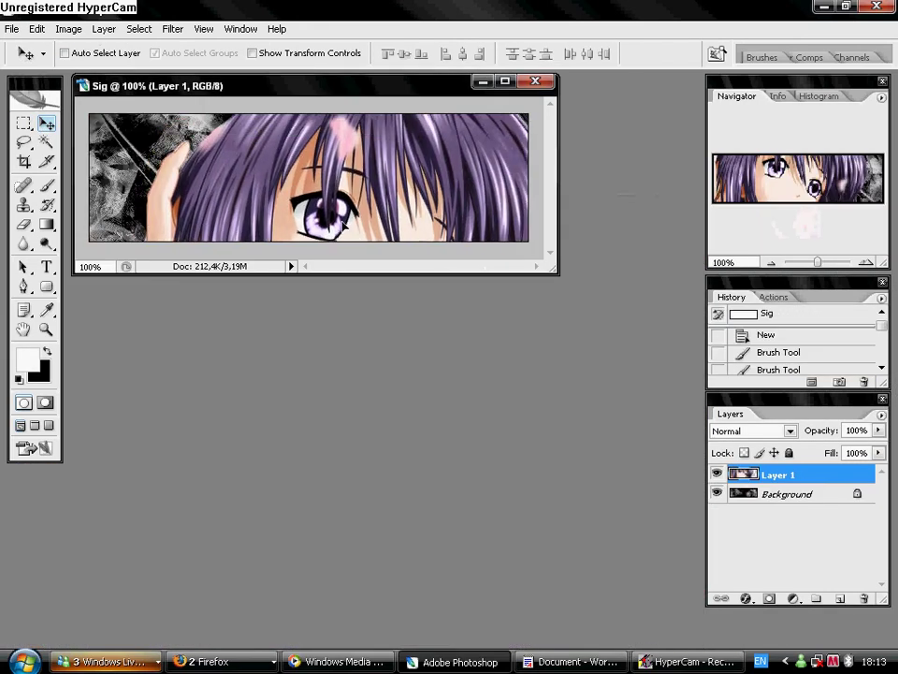
pyautogui.click(566, 664)
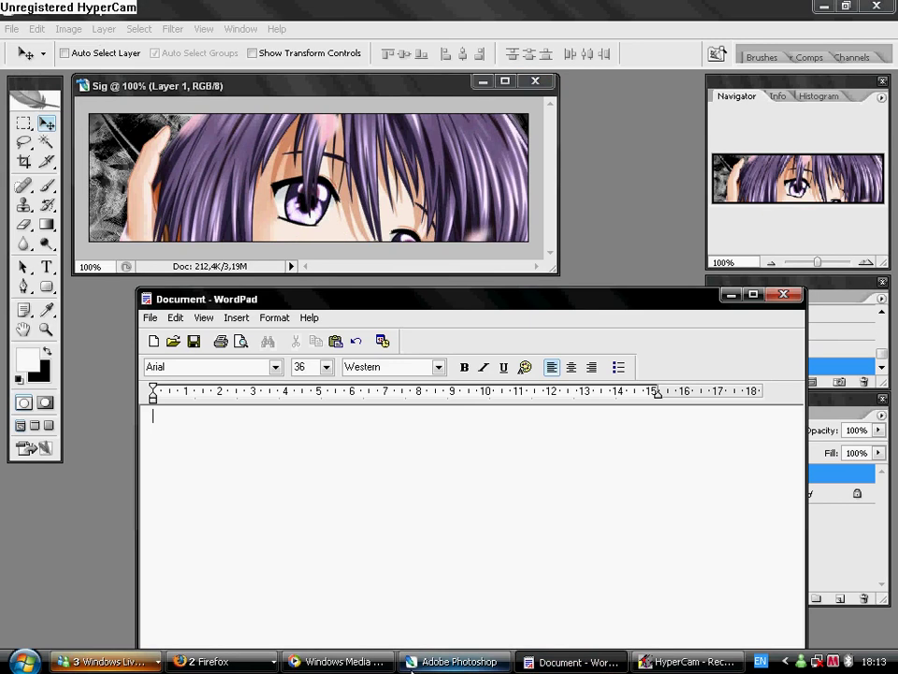
# Show the WordPad tip 'resize girl with ctrl+t', then delete it and return to Photoshop
pyautogui.write('resize gir')
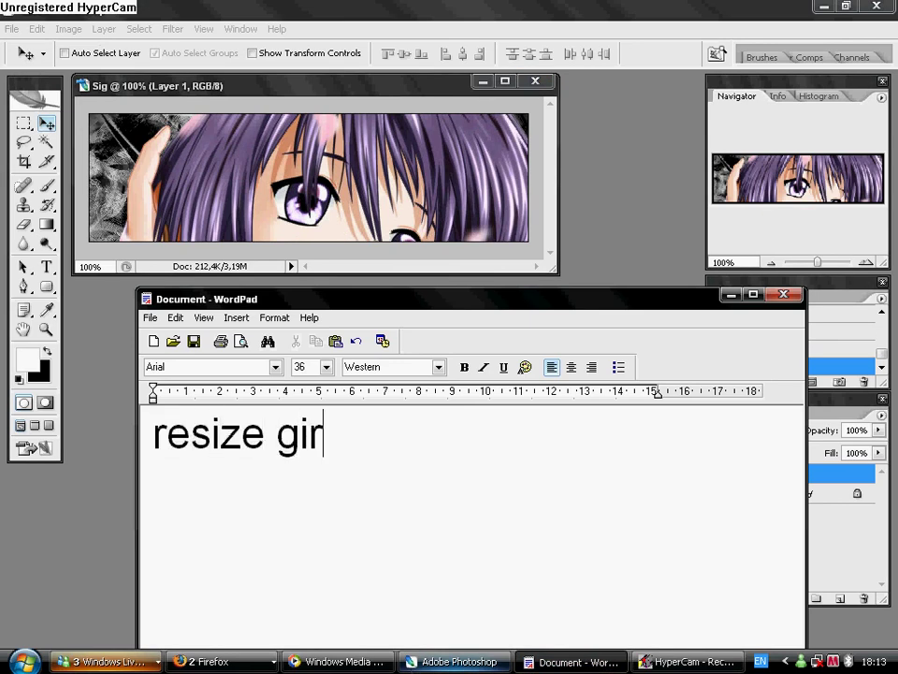
pyautogui.write('l ')
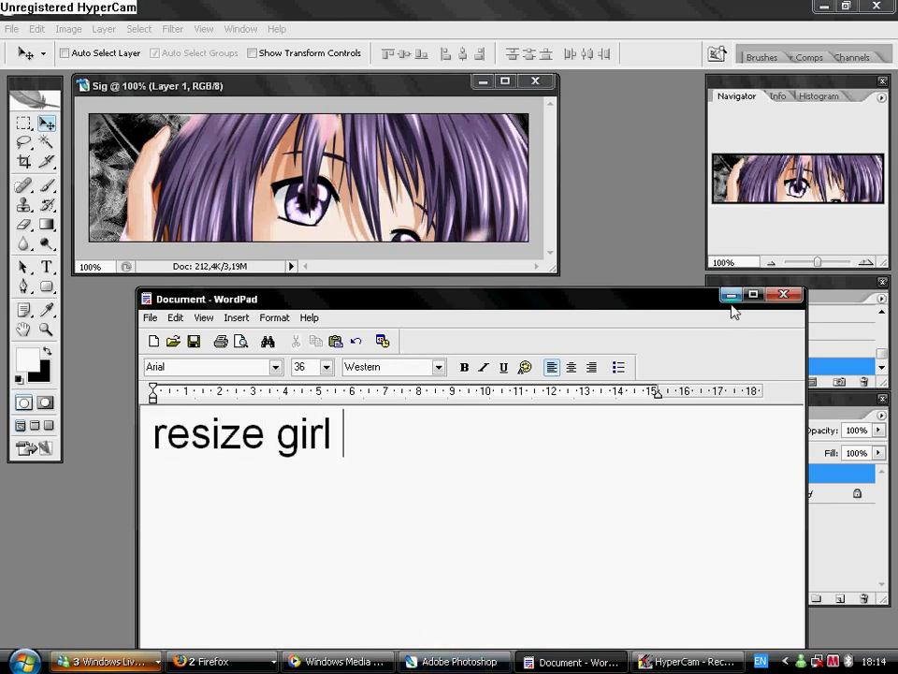
pyautogui.write('with ')
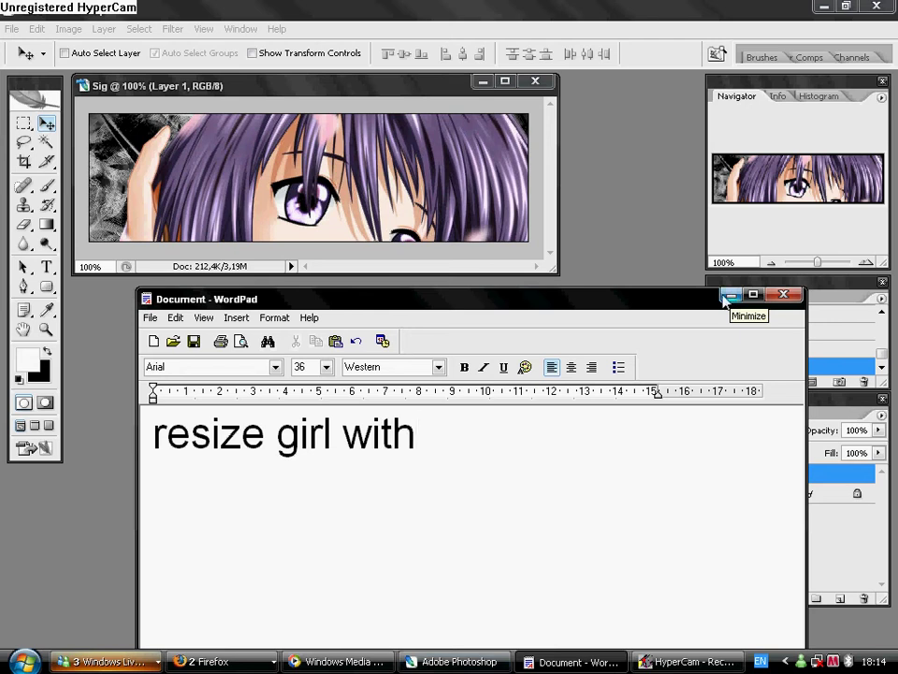
pyautogui.write('ct')
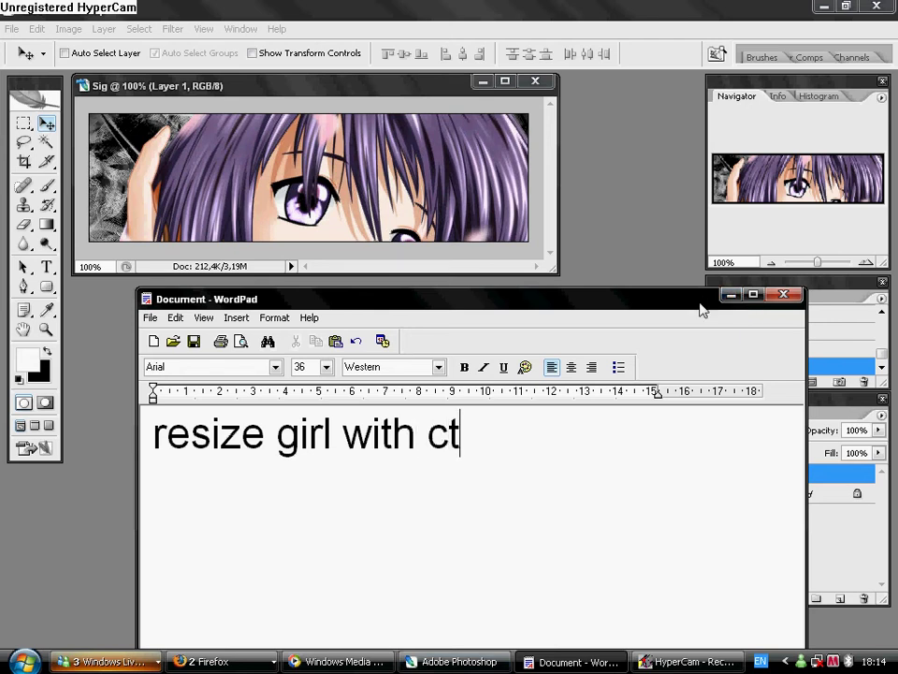
pyautogui.write('rl+t')
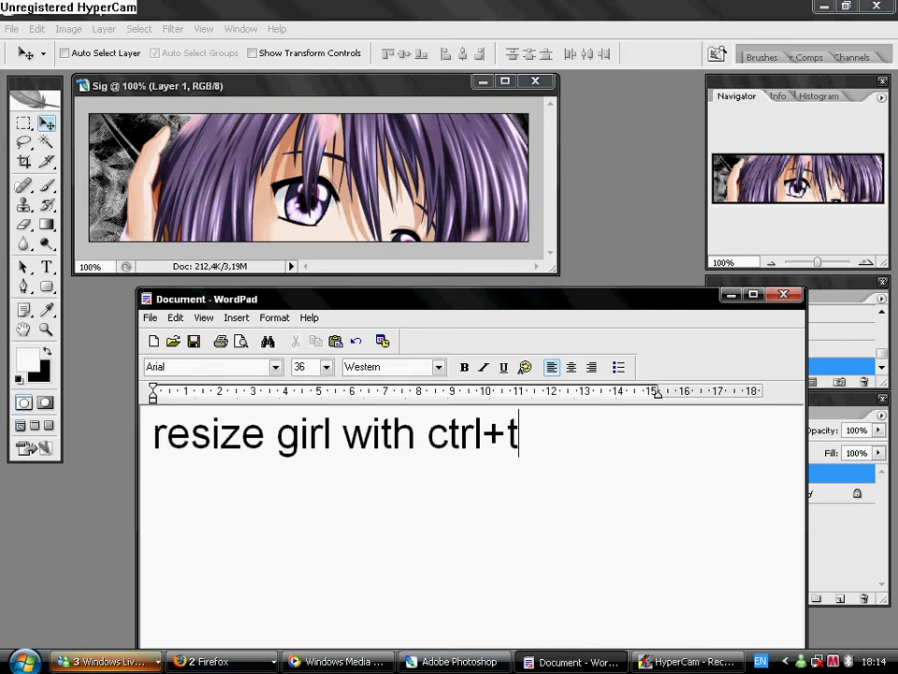
pyautogui.tripleClick(229, 418)
pyautogui.press('Delete')
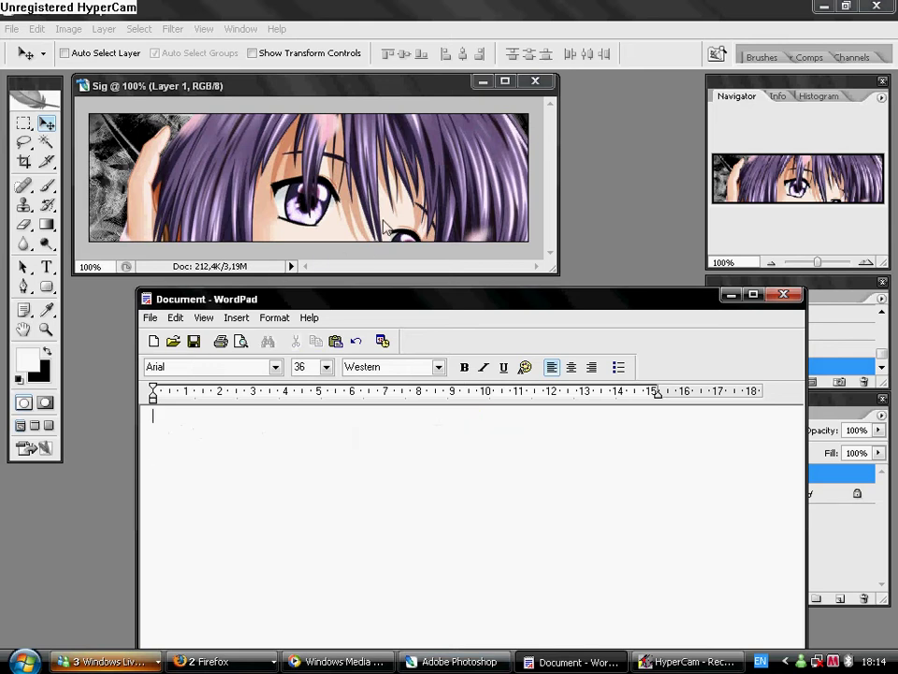
pyautogui.click(400, 215)
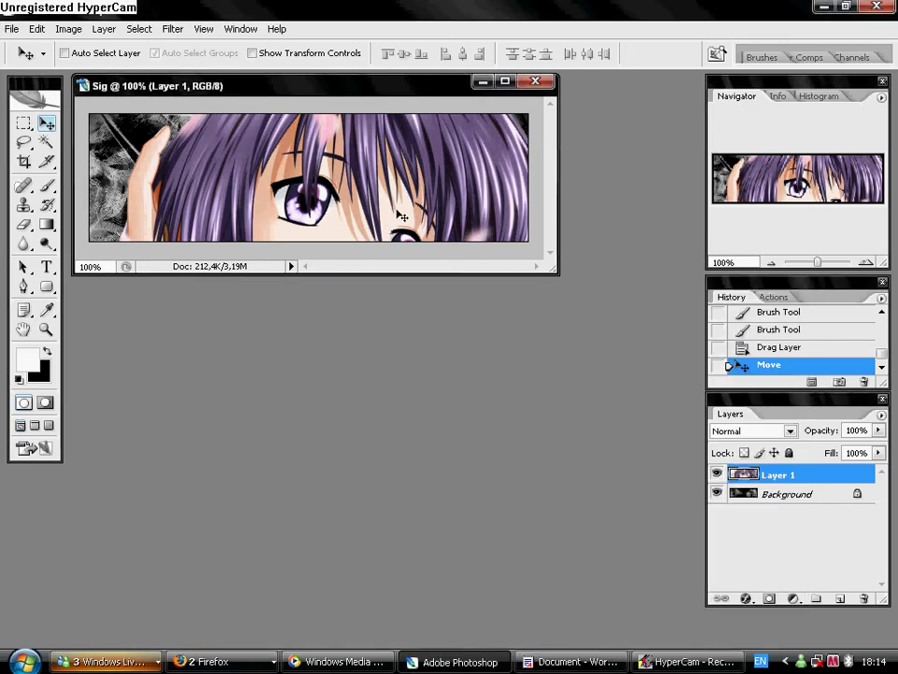
# Free Transform the girl layer, roughly squashing and rescaling it in an enlarged window
pyautogui.hotkey('ctrl', 't')
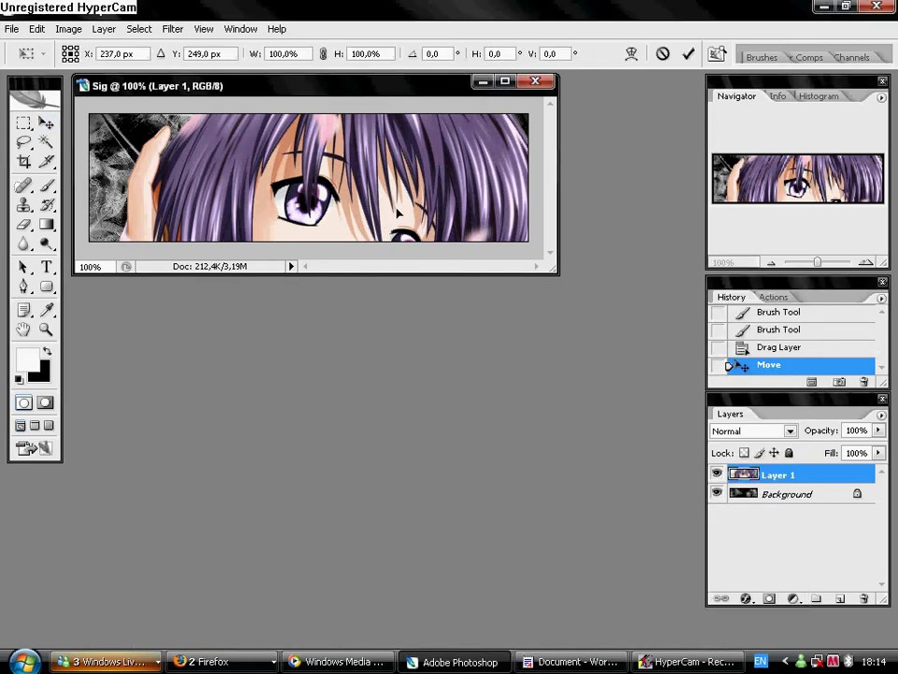
pyautogui.moveTo(314, 166); pyautogui.dragTo(316, 227)
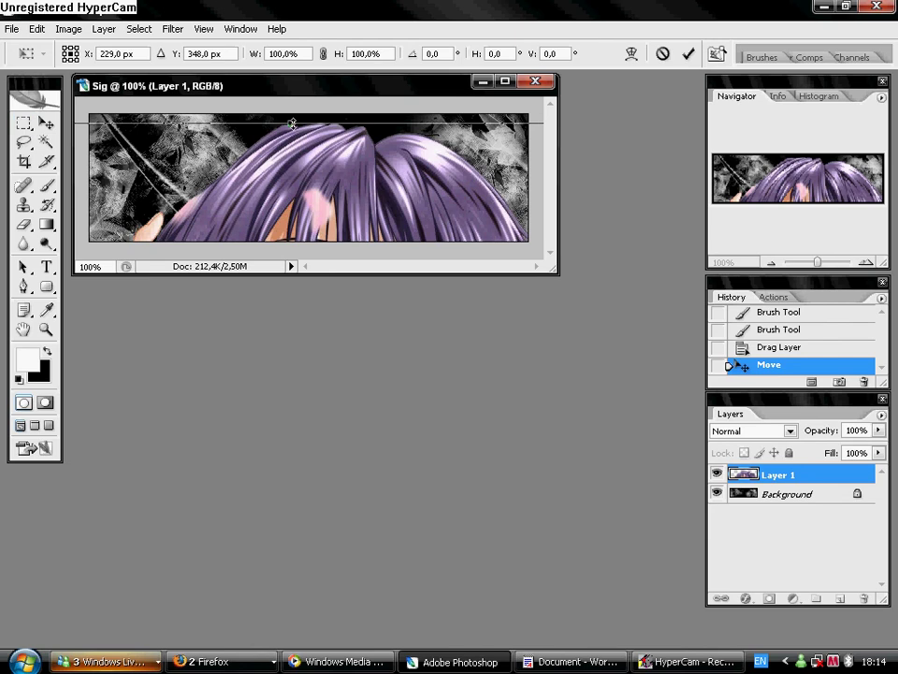
pyautogui.moveTo(293, 123)
pyautogui.mouseDown()
pyautogui.moveTo(293, 186)
pyautogui.moveTo(315, 144)
pyautogui.moveTo(315, 104)
pyautogui.mouseUp()
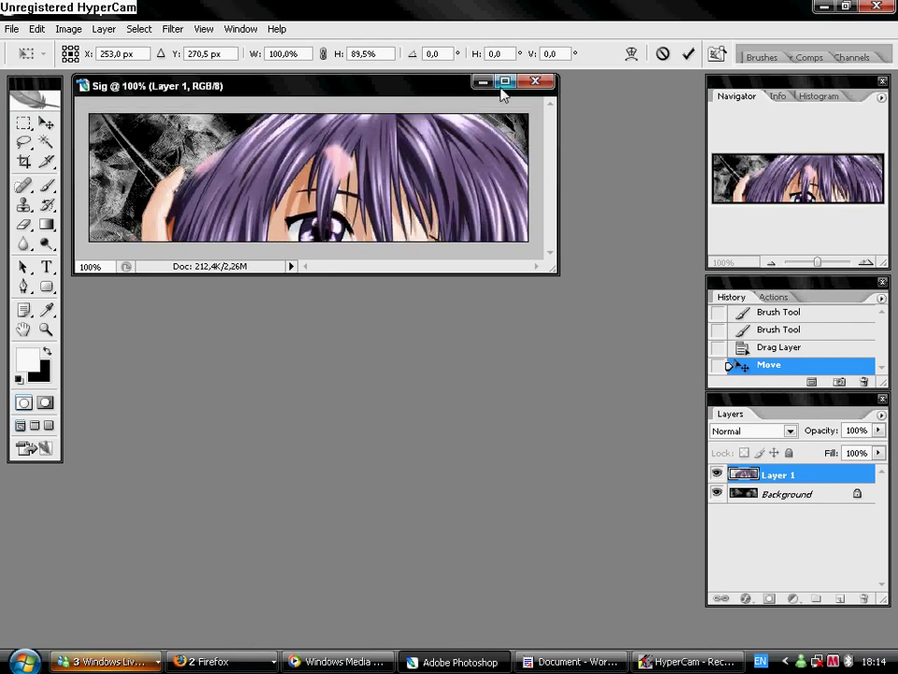
pyautogui.click(505, 81)
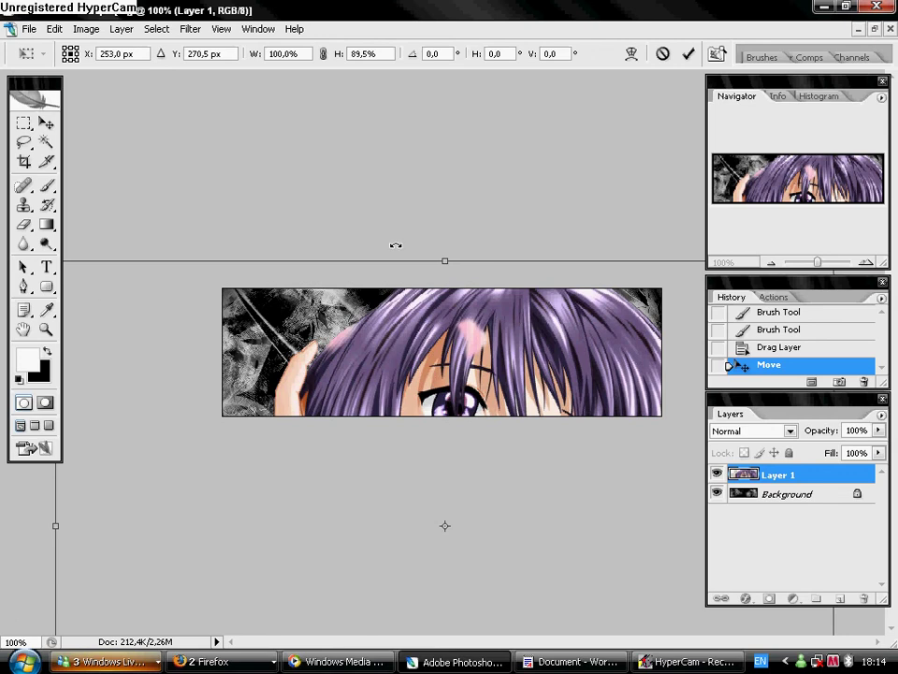
pyautogui.moveTo(447, 261); pyautogui.dragTo(448, 386)
pyautogui.moveTo(56, 590); pyautogui.dragTo(166, 588)
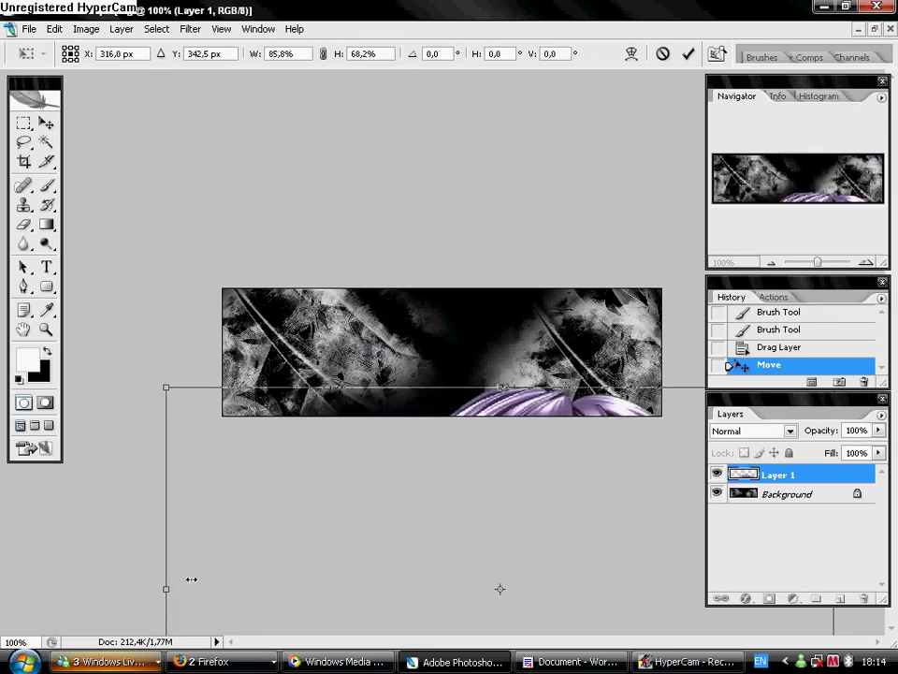
pyautogui.moveTo(159, 379); pyautogui.dragTo(121, 270)
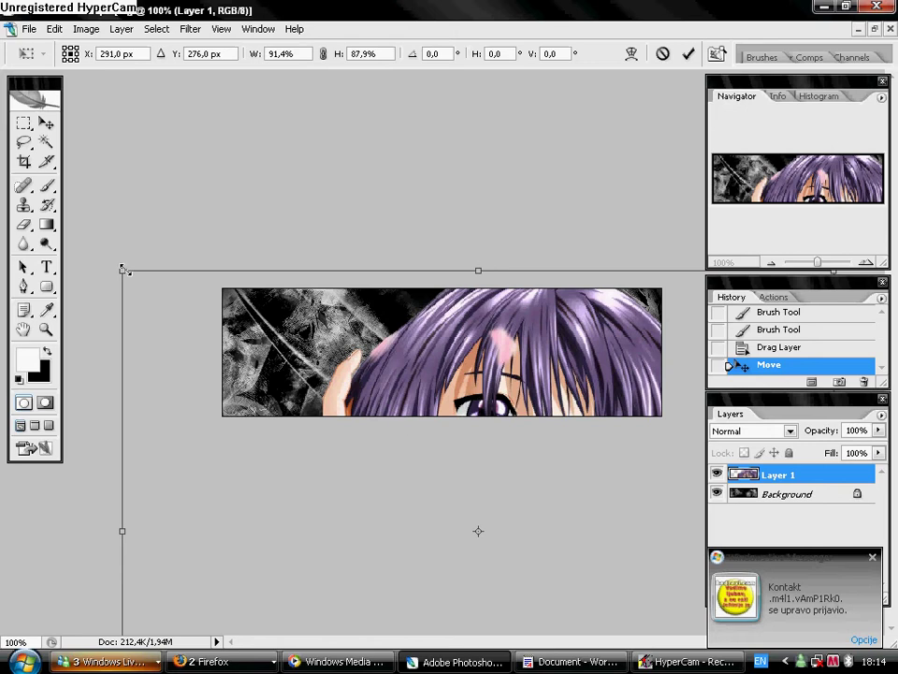
pyautogui.moveTo(122, 269); pyautogui.dragTo(88, 244)
pyautogui.moveTo(428, 244); pyautogui.dragTo(346, 310)
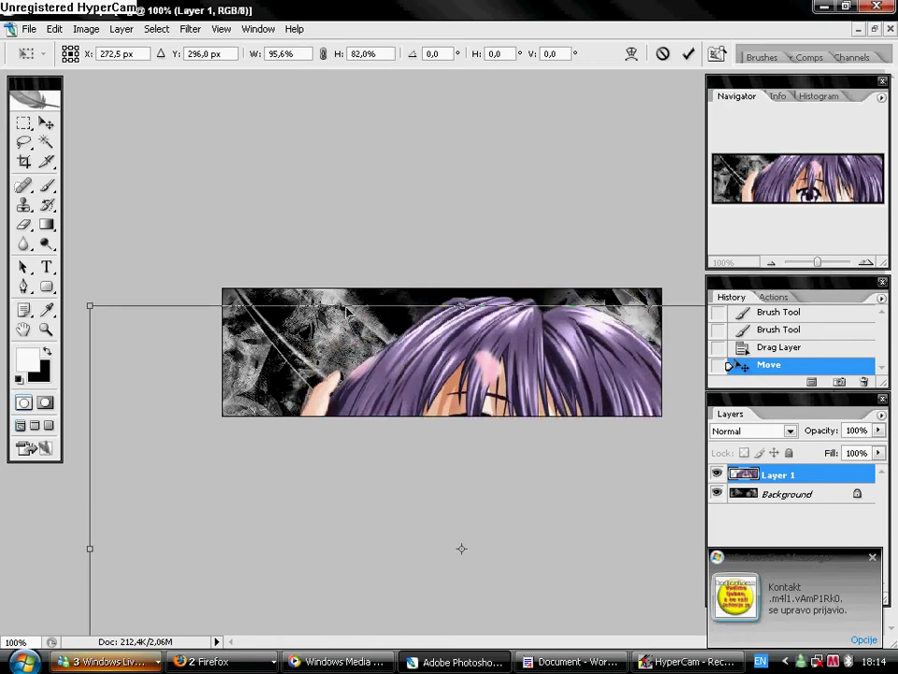
pyautogui.moveTo(88, 548); pyautogui.dragTo(0, 548)
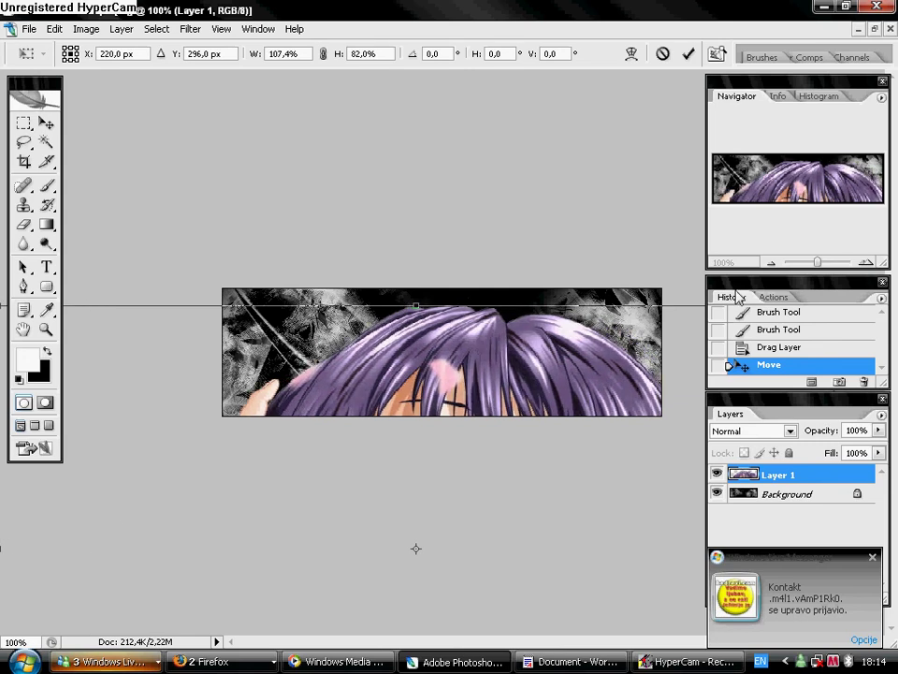
pyautogui.click(881, 283)
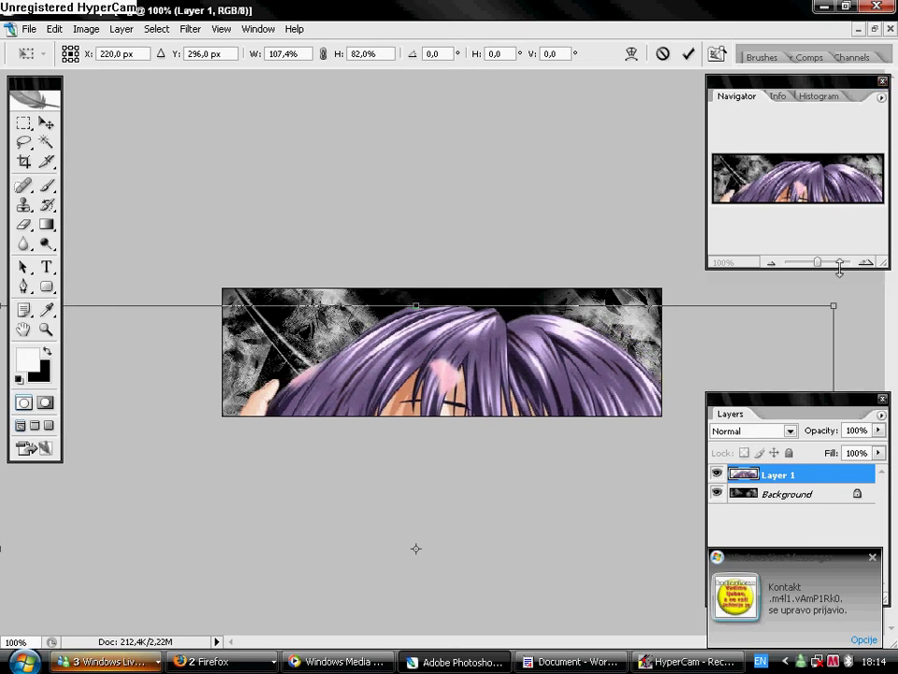
# Refine the girl to about 60.7% × 62.4% with her face at the banner's right
pyautogui.moveTo(833, 304); pyautogui.dragTo(598, 242)
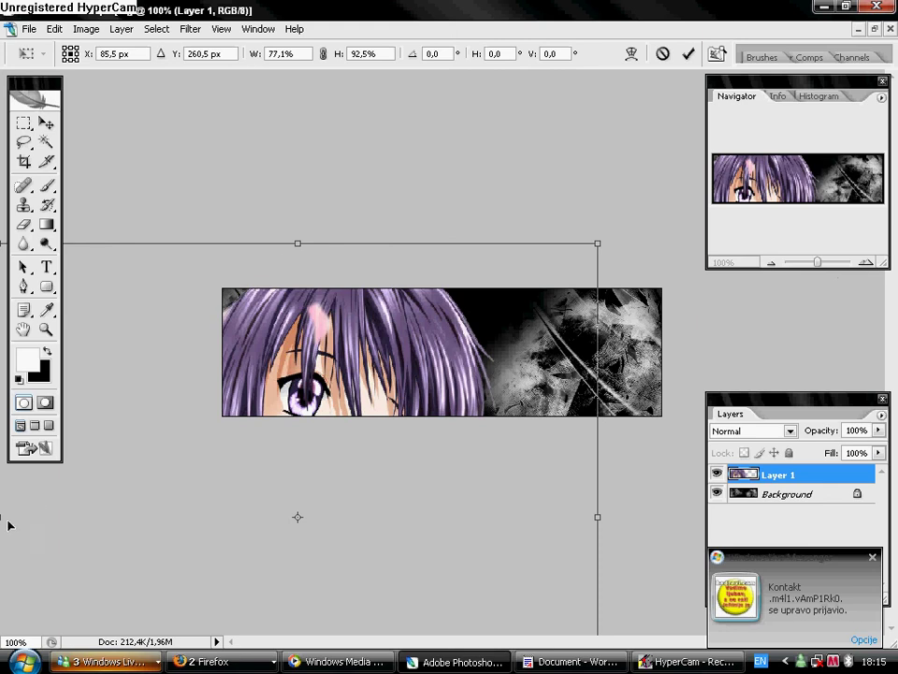
pyautogui.moveTo(3, 519); pyautogui.dragTo(120, 516)
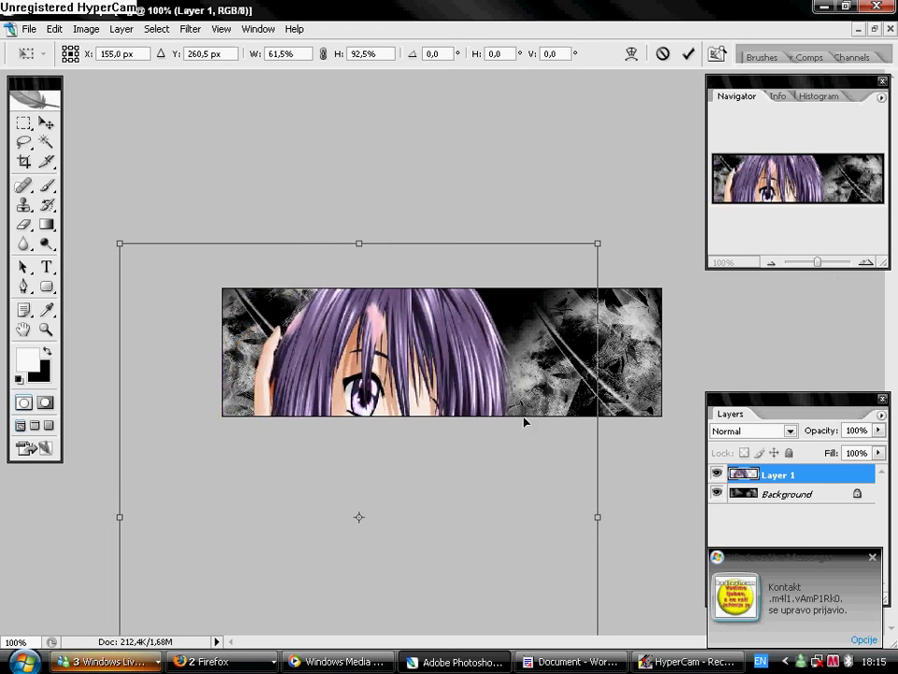
pyautogui.moveTo(354, 243); pyautogui.dragTo(359, 340)
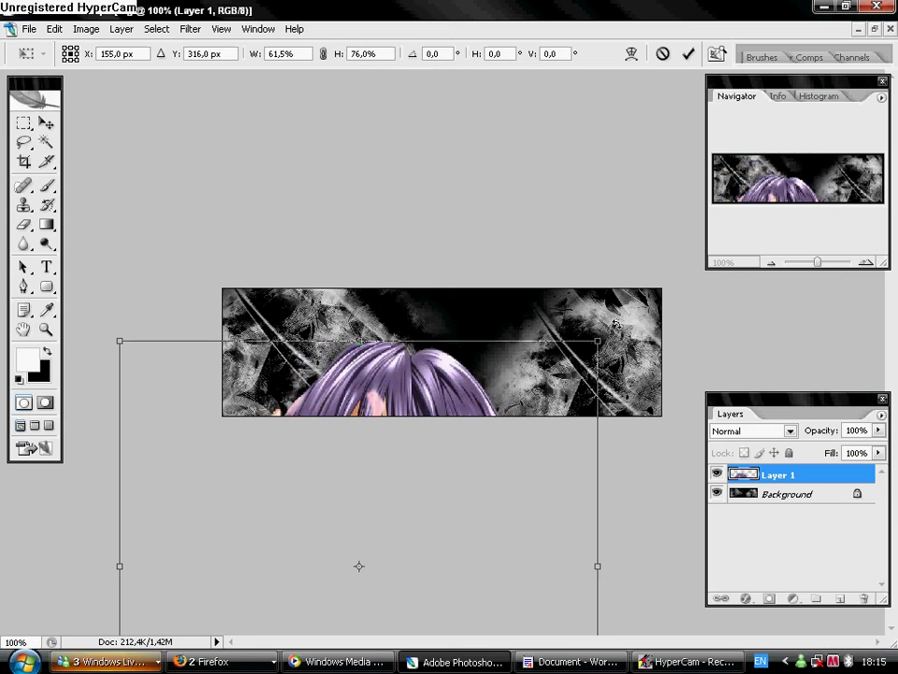
pyautogui.moveTo(599, 344); pyautogui.dragTo(689, 268)
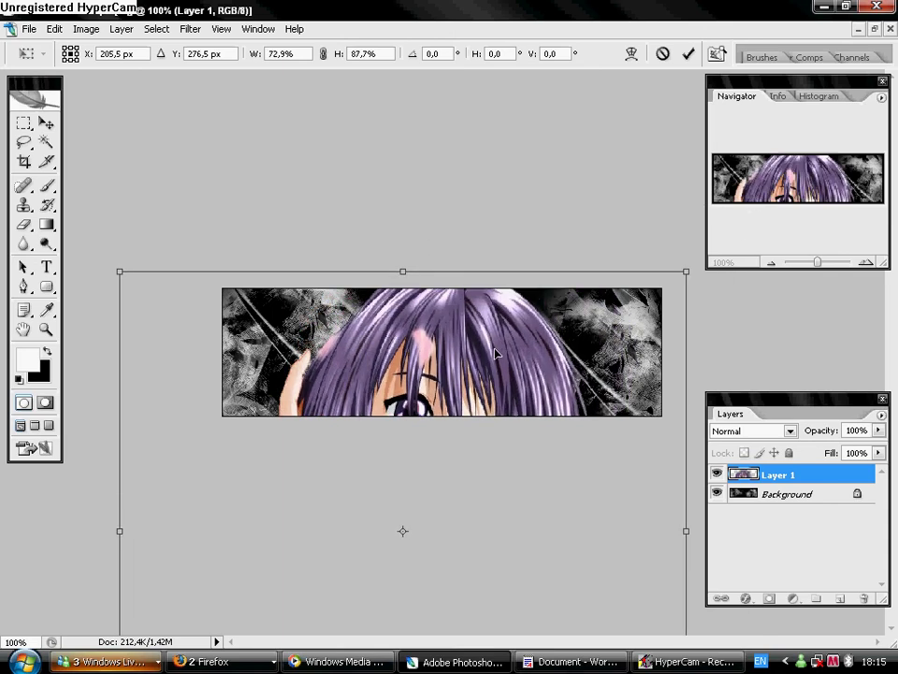
pyautogui.moveTo(413, 351)
pyautogui.mouseDown()
pyautogui.moveTo(540, 350)
pyautogui.moveTo(492, 139)
pyautogui.mouseUp()
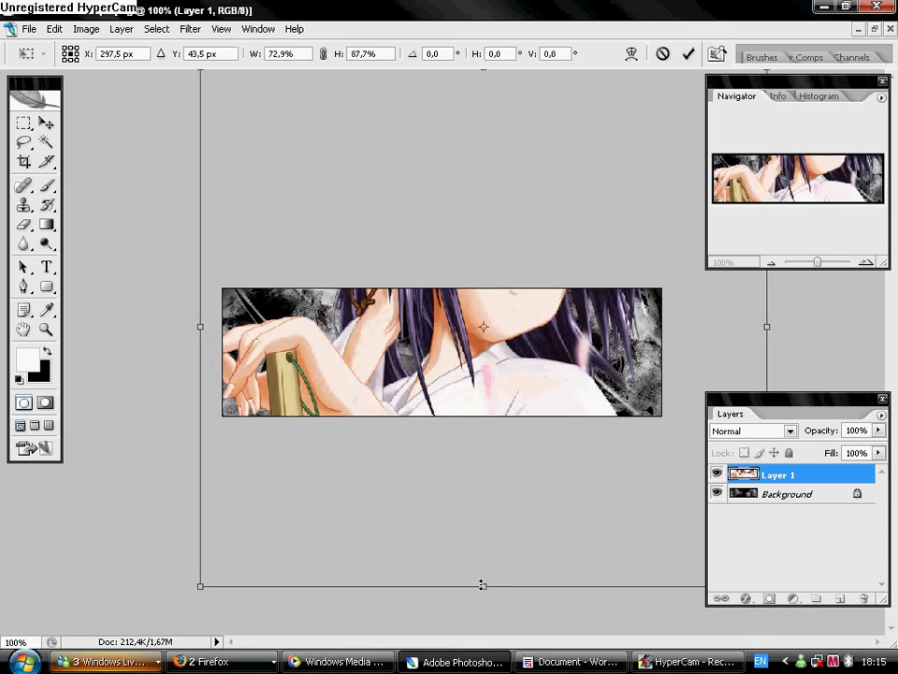
pyautogui.moveTo(482, 585); pyautogui.dragTo(483, 518)
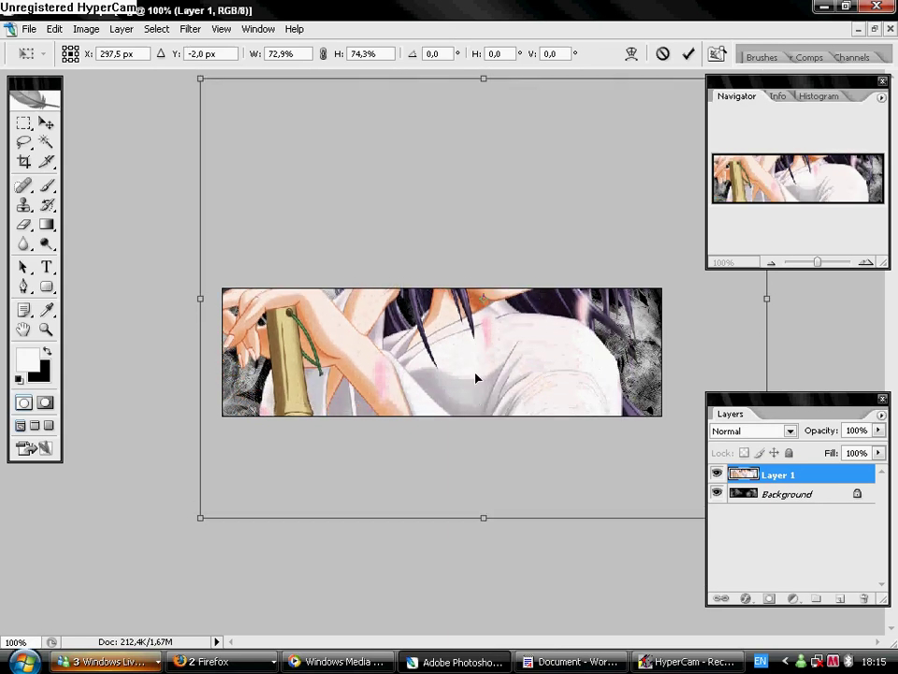
pyautogui.moveTo(476, 377); pyautogui.dragTo(482, 455)
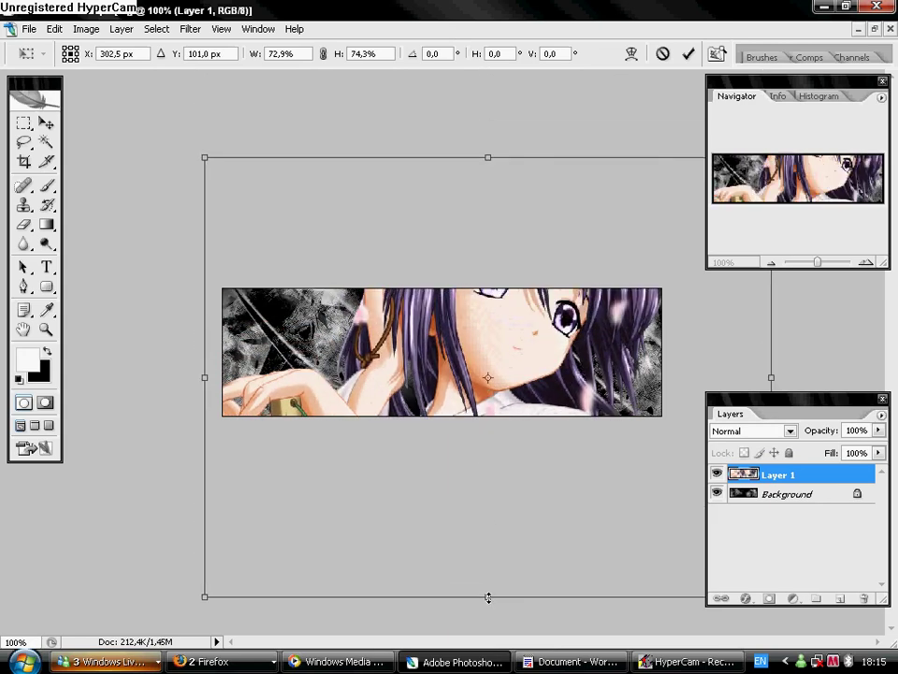
pyautogui.moveTo(488, 597); pyautogui.dragTo(487, 565)
pyautogui.moveTo(772, 362)
pyautogui.mouseDown()
pyautogui.moveTo(662, 364)
pyautogui.moveTo(684, 363)
pyautogui.mouseUp()
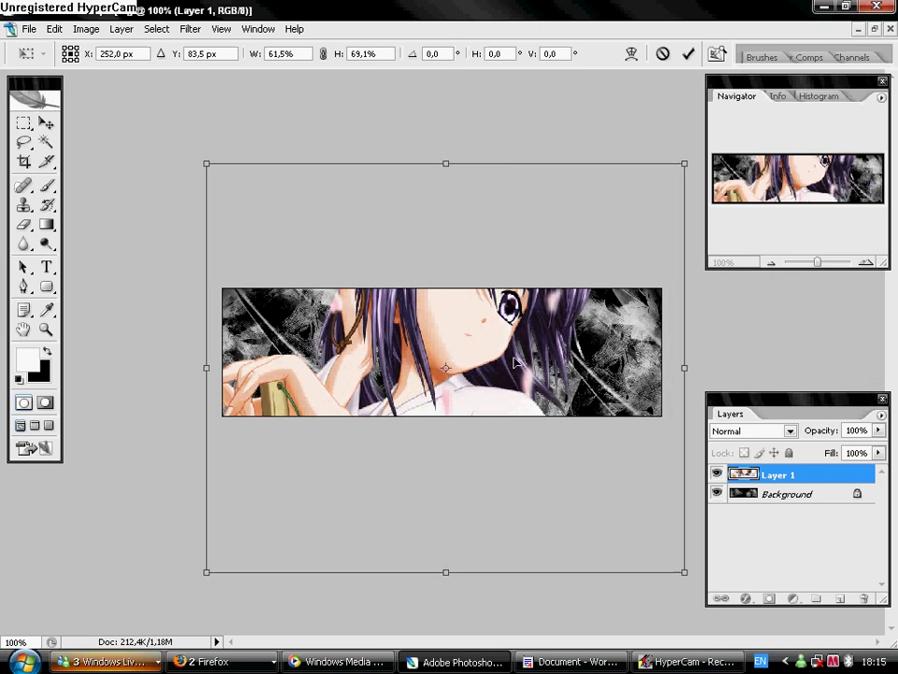
pyautogui.moveTo(464, 183)
pyautogui.mouseDown()
pyautogui.moveTo(549, 234)
pyautogui.moveTo(541, 241)
pyautogui.moveTo(508, 221)
pyautogui.moveTo(508, 250)
pyautogui.mouseUp()
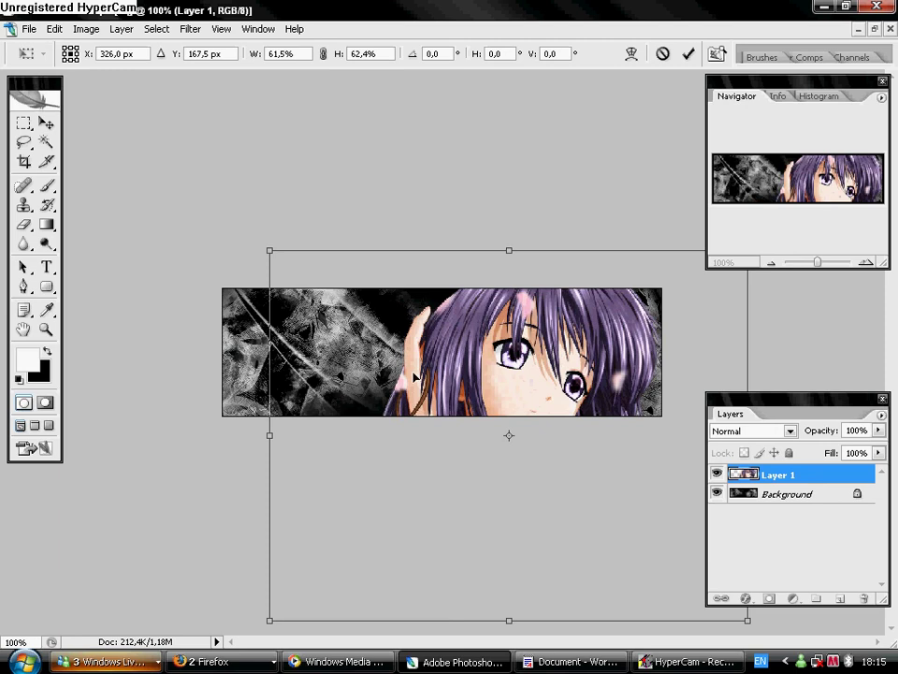
pyautogui.moveTo(269, 434)
pyautogui.mouseDown()
pyautogui.moveTo(293, 434)
pyautogui.moveTo(275, 434)
pyautogui.mouseUp()
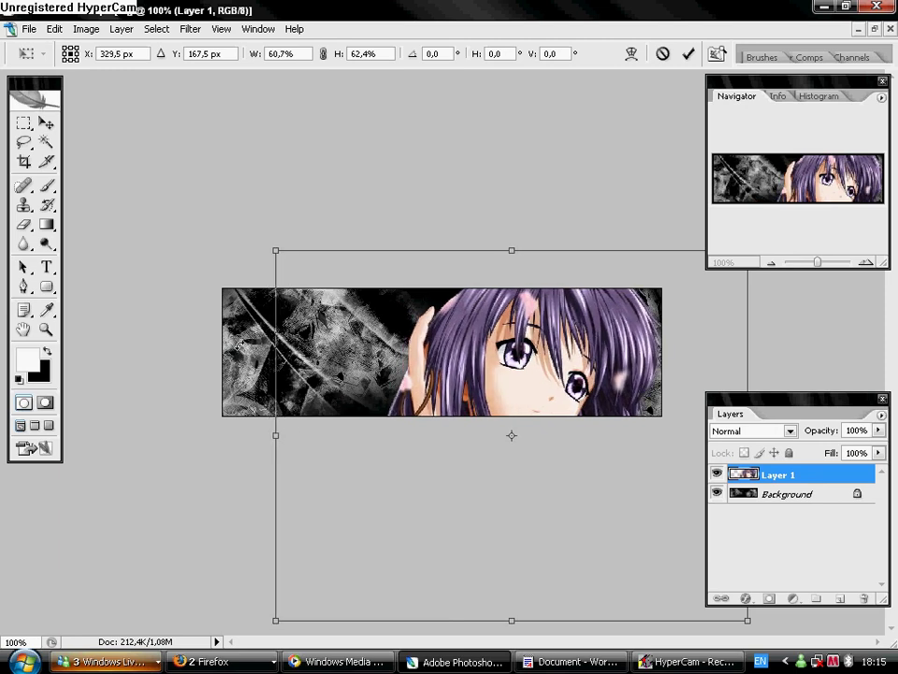
pyautogui.click(46, 122)
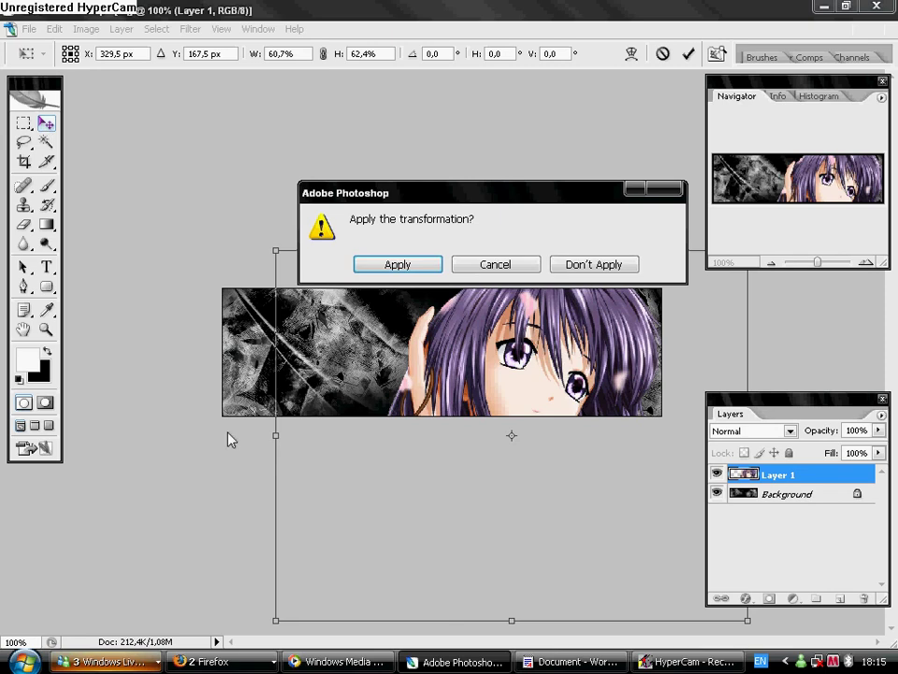
# Apply the girl's transform, choose the Rounded Rectangle tool, then return to the grunge Brush
pyautogui.click(421, 266)
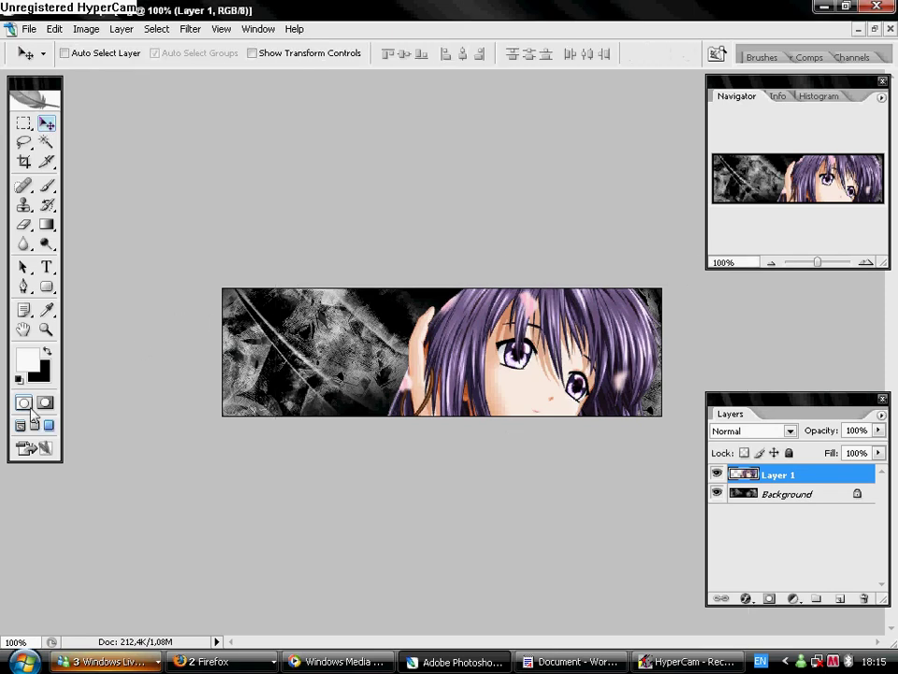
pyautogui.click(46, 267)
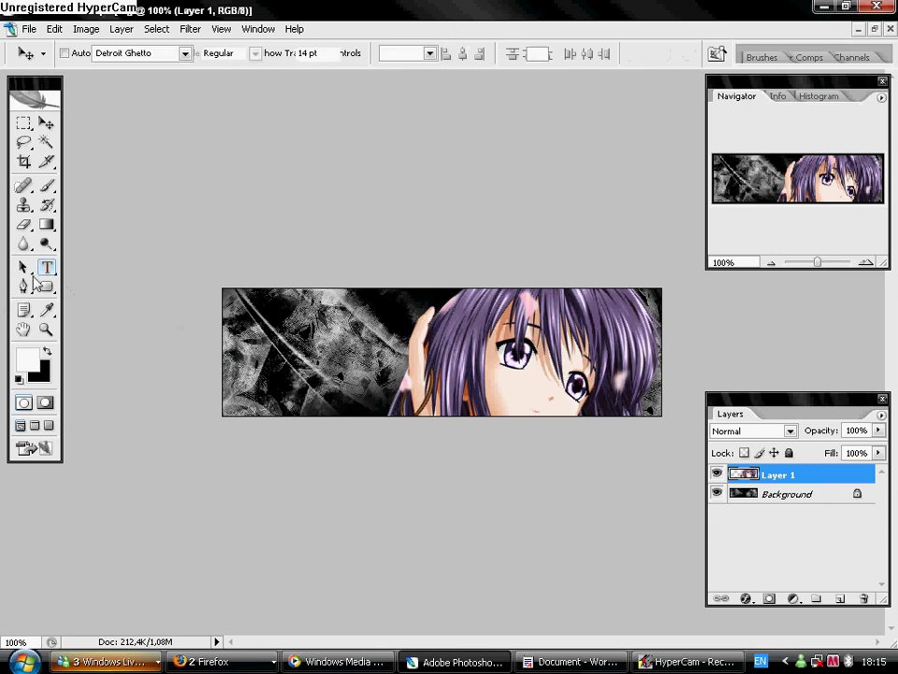
pyautogui.click(40, 284)
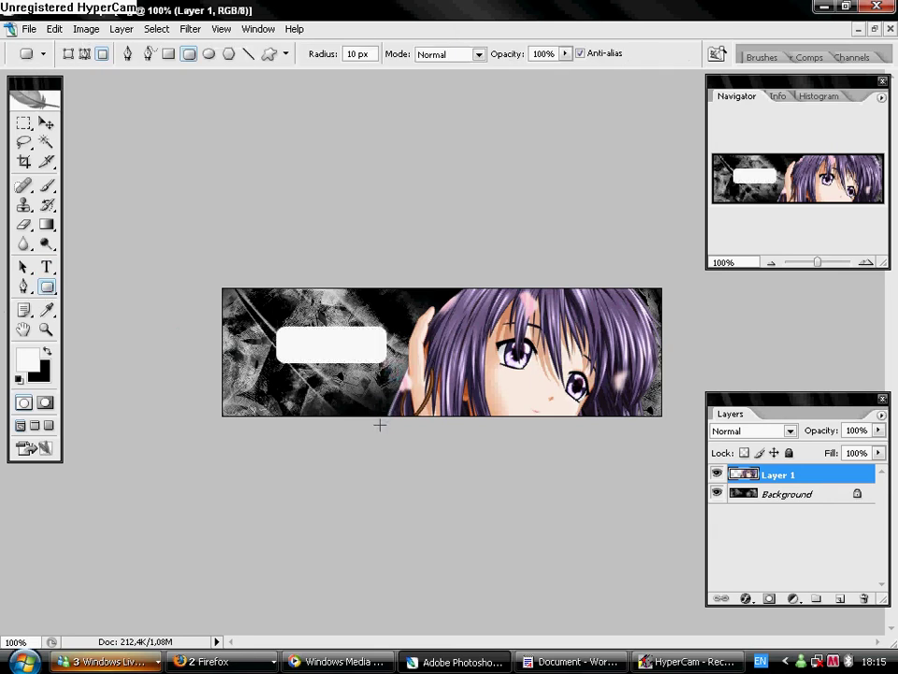
pyautogui.press('b')
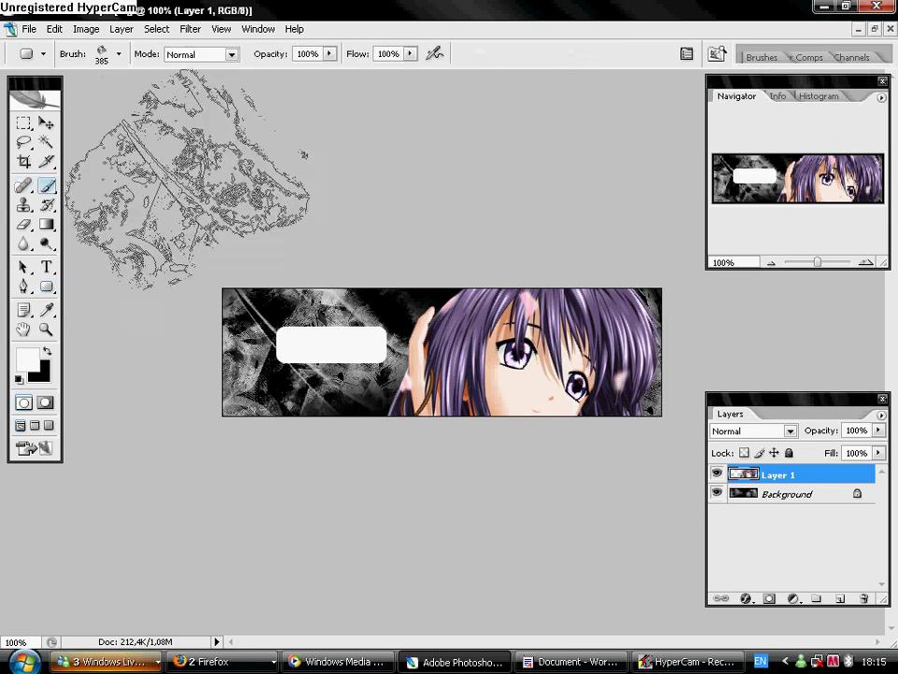
pyautogui.click(566, 661)
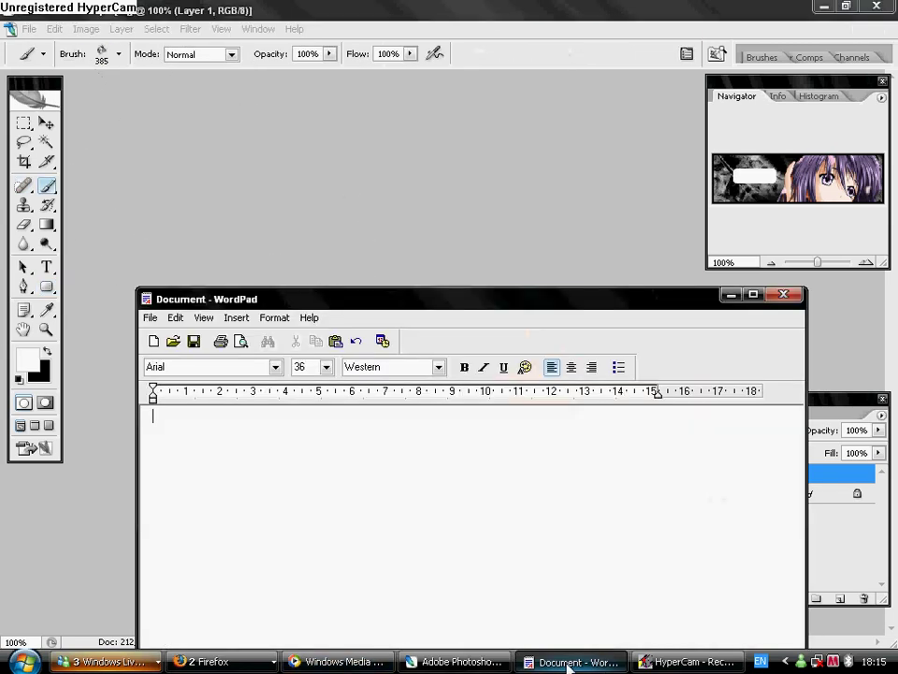
# Jot the note 'B (shortcut brush)' in WordPad, clear it, and return to Photoshop
pyautogui.write('B(short')
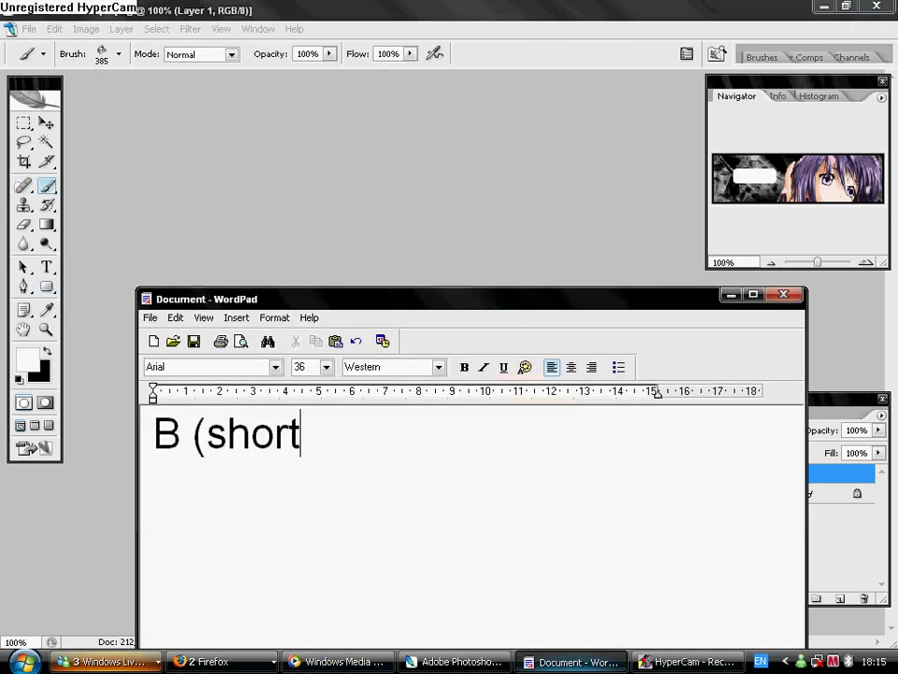
pyautogui.write('cut for')
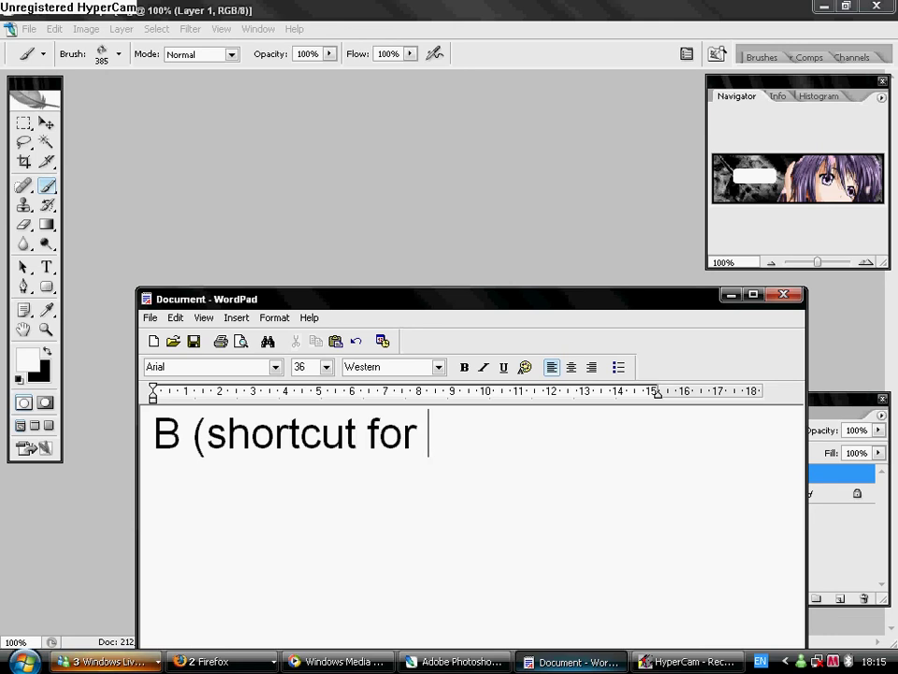
pyautogui.write('brush0')
pyautogui.press('BackSpace')
pyautogui.write(')')
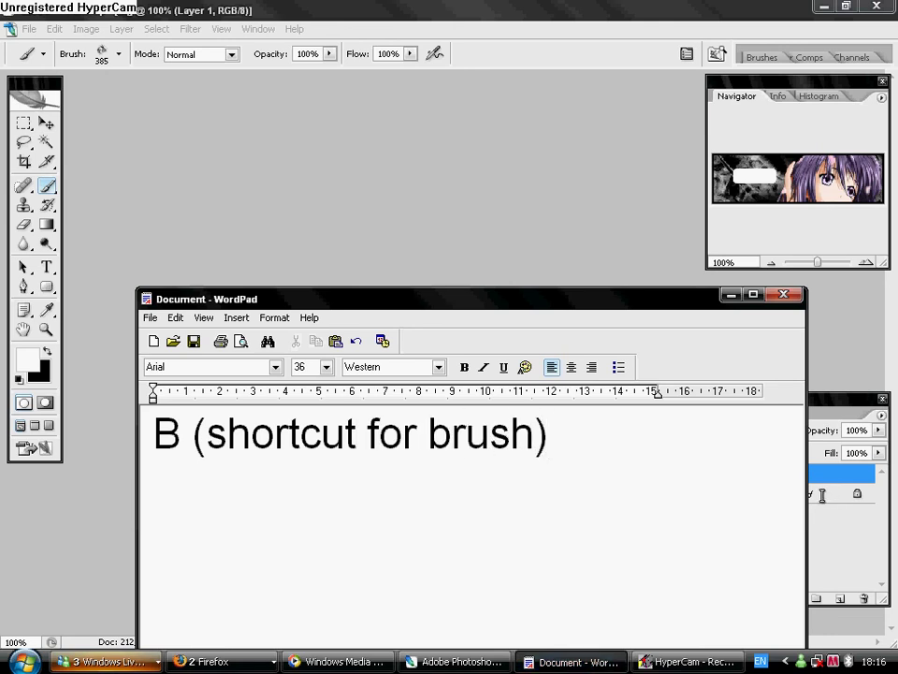
pyautogui.moveTo(547, 435); pyautogui.dragTo(204, 435)
pyautogui.press('BackSpace')
pyautogui.press('BackSpace')
pyautogui.press('BackSpace')
pyautogui.press('BackSpace')
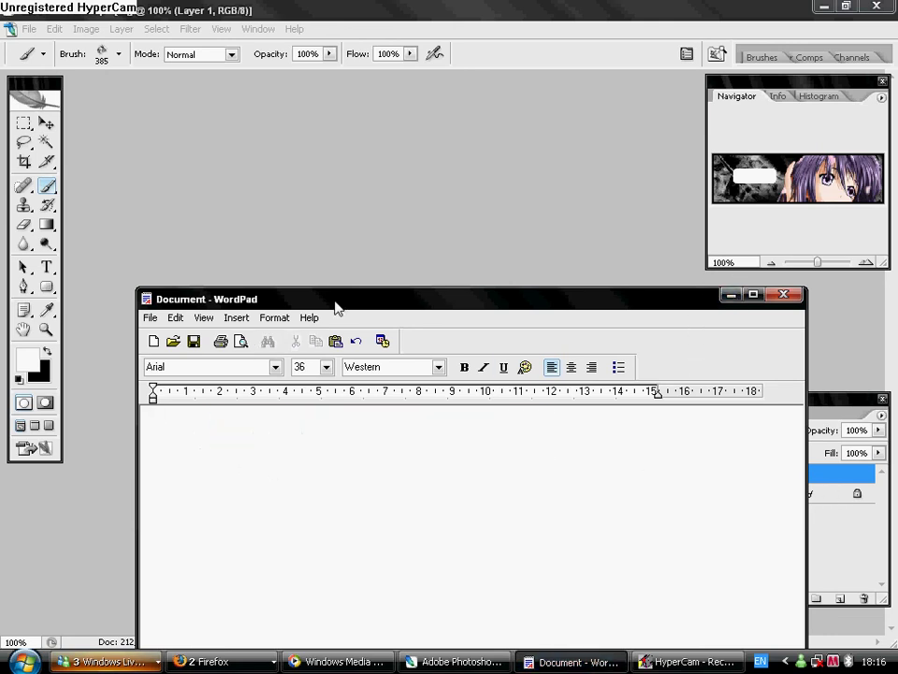
pyautogui.hotkey('alt', 'Tab')
# Brush black grunge texture over the rounded box and banner's left side, then swap to white
pyautogui.press('d')
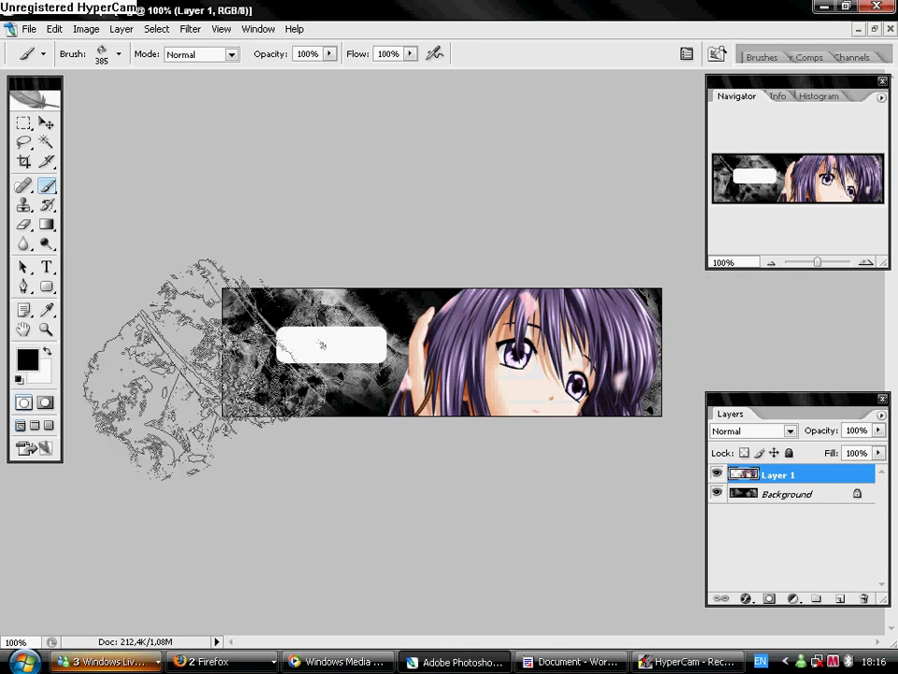
pyautogui.moveTo(181, 368)
pyautogui.mouseDown()
pyautogui.moveTo(296, 341)
pyautogui.moveTo(300, 441)
pyautogui.moveTo(301, 326)
pyautogui.moveTo(235, 317)
pyautogui.mouseUp()
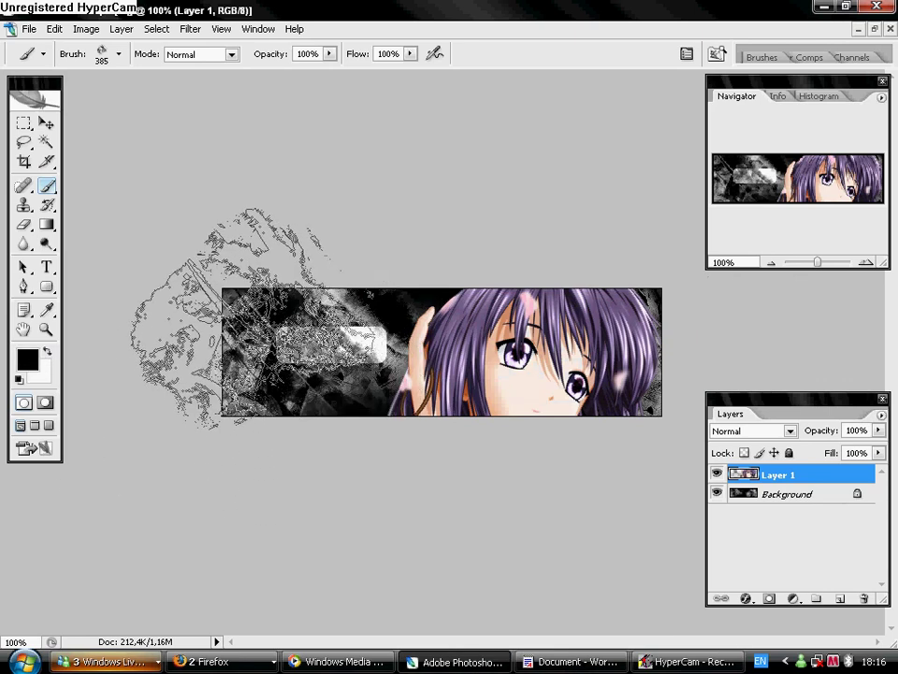
pyautogui.moveTo(351, 496); pyautogui.dragTo(336, 290)
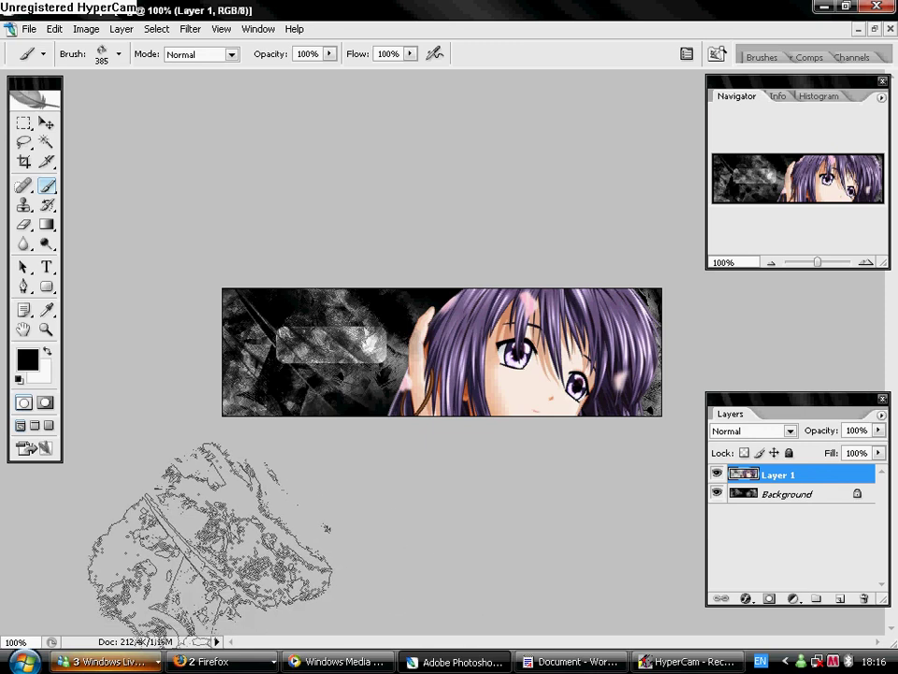
pyautogui.press('x')
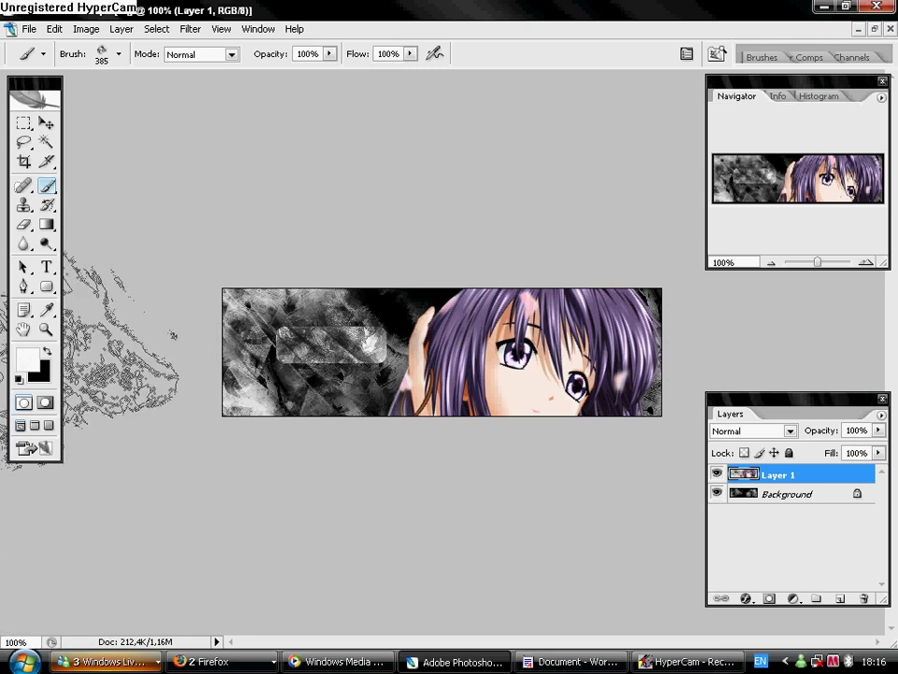
# Pick the Type tool, then write and erase a 'T shortcut (text' note in WordPad
pyautogui.press('t')
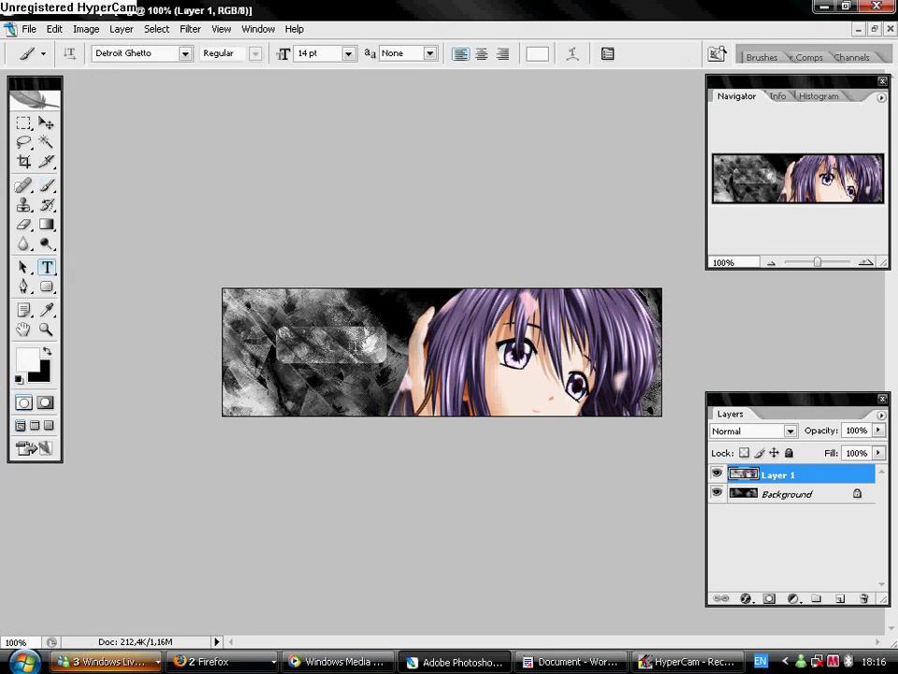
pyautogui.click(613, 661)
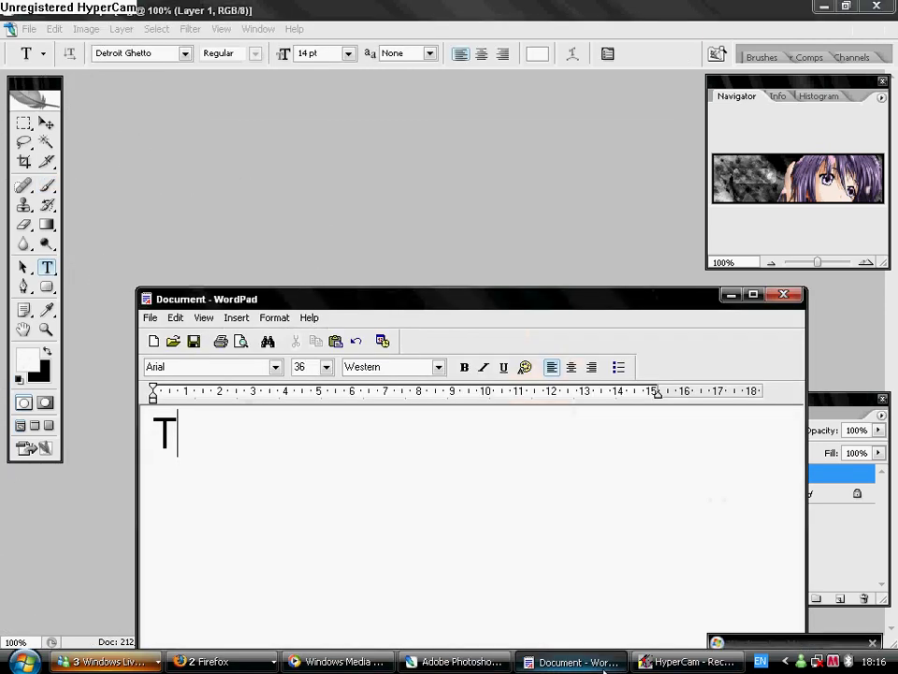
pyautogui.write('(')
pyautogui.press('BackSpace')
pyautogui.write('shortu')
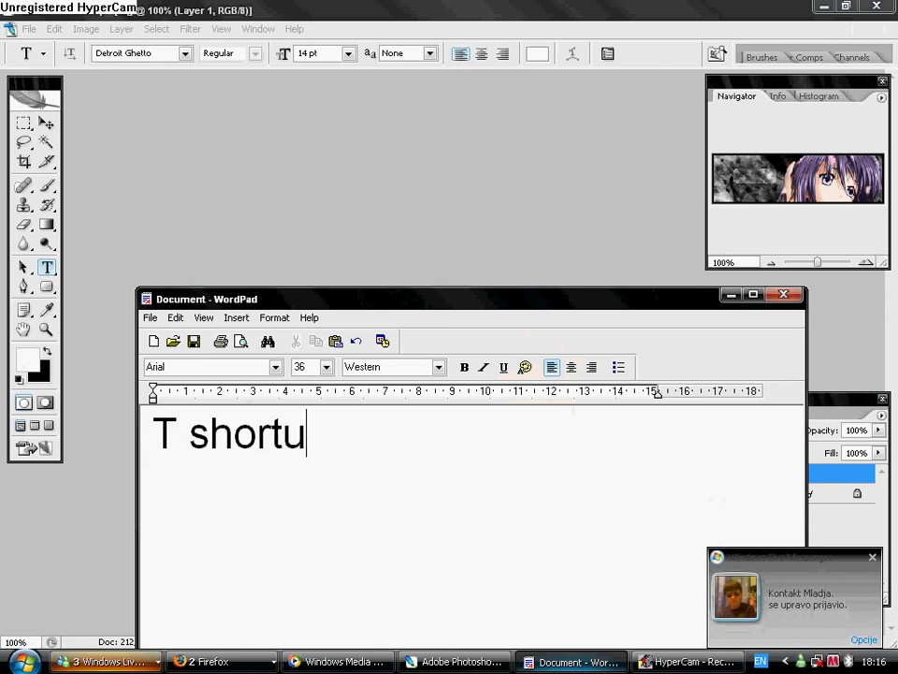
pyautogui.press('BackSpace')
pyautogui.write('cut (text')
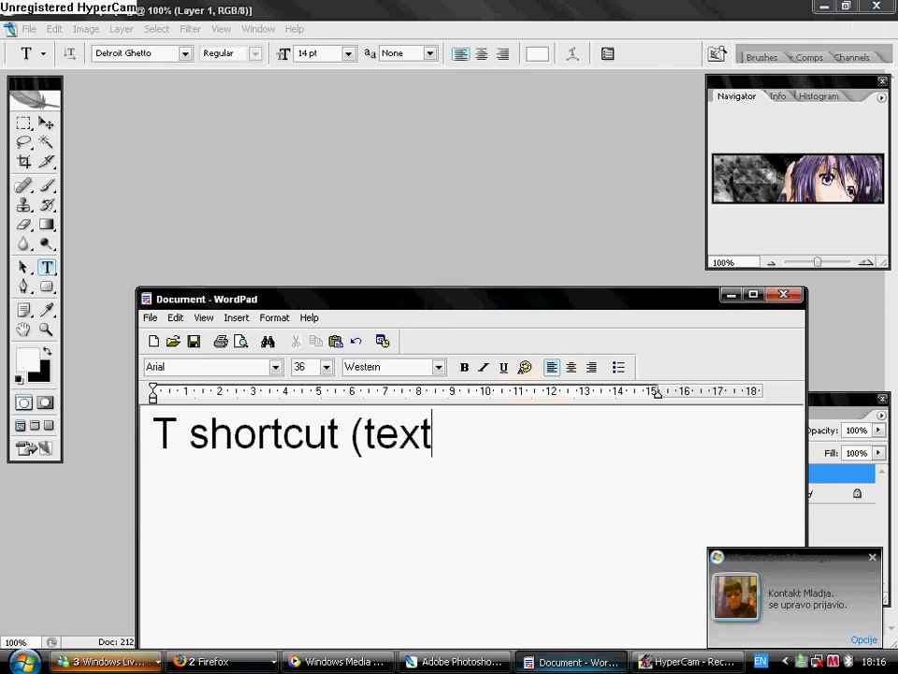
pyautogui.press('BackSpace')
pyautogui.press('BackSpace')
pyautogui.press('BackSpace')
pyautogui.press('BackSpace')
pyautogui.press('BackSpace')
pyautogui.press('BackSpace')
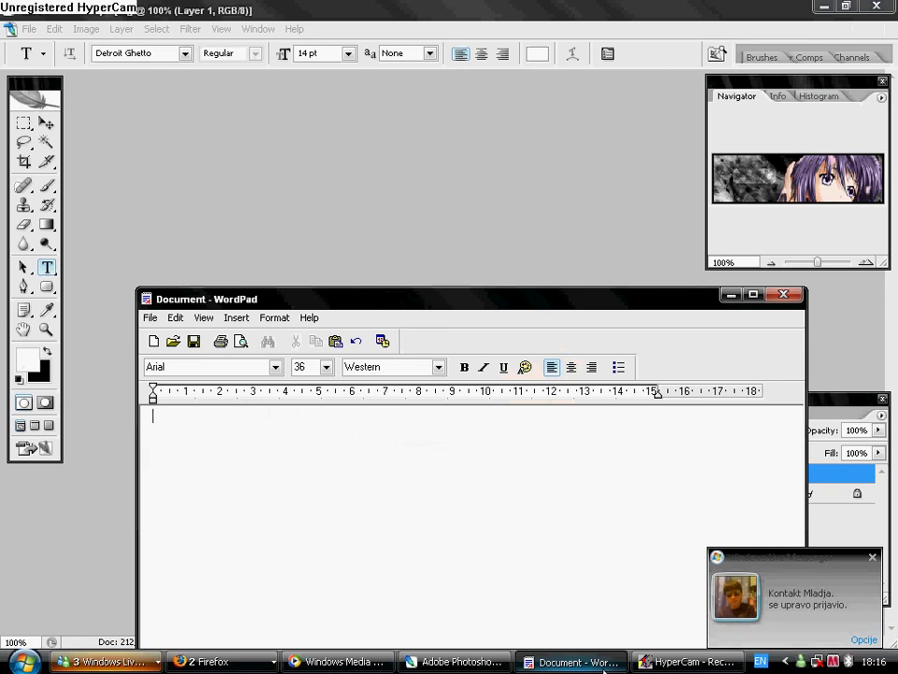
pyautogui.click(731, 296)
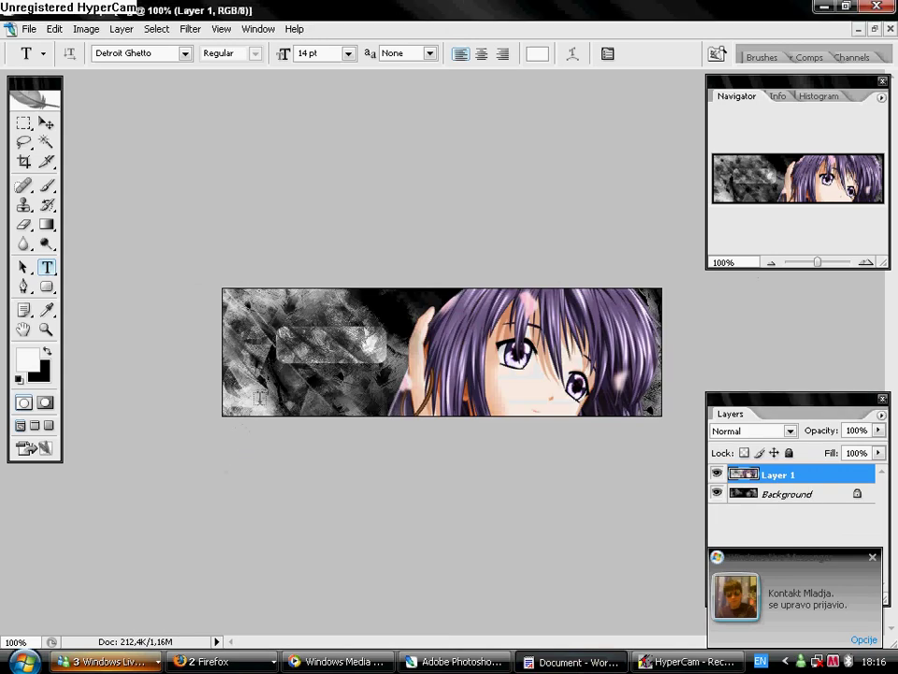
# Add the label 'TEXT' inside the rounded box and nudge it slightly down and right
pyautogui.click(280, 348)
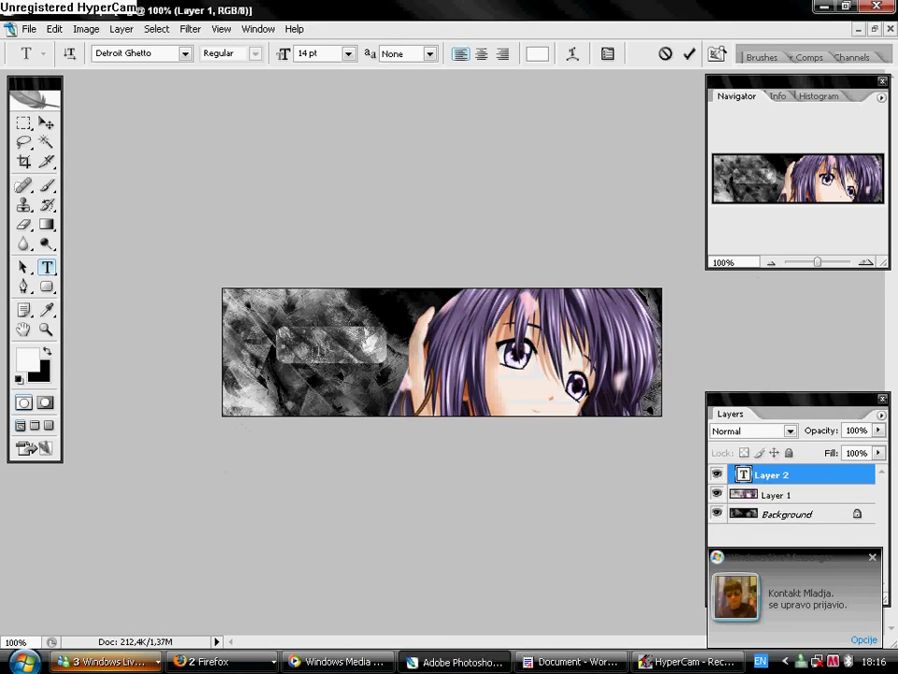
pyautogui.write('TEXT')
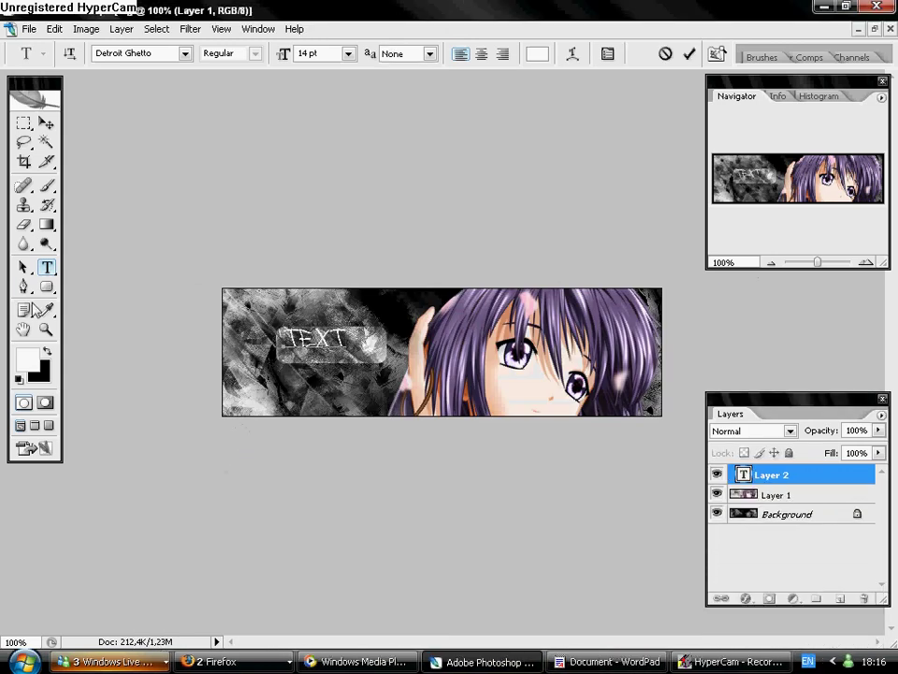
pyautogui.click(24, 267)
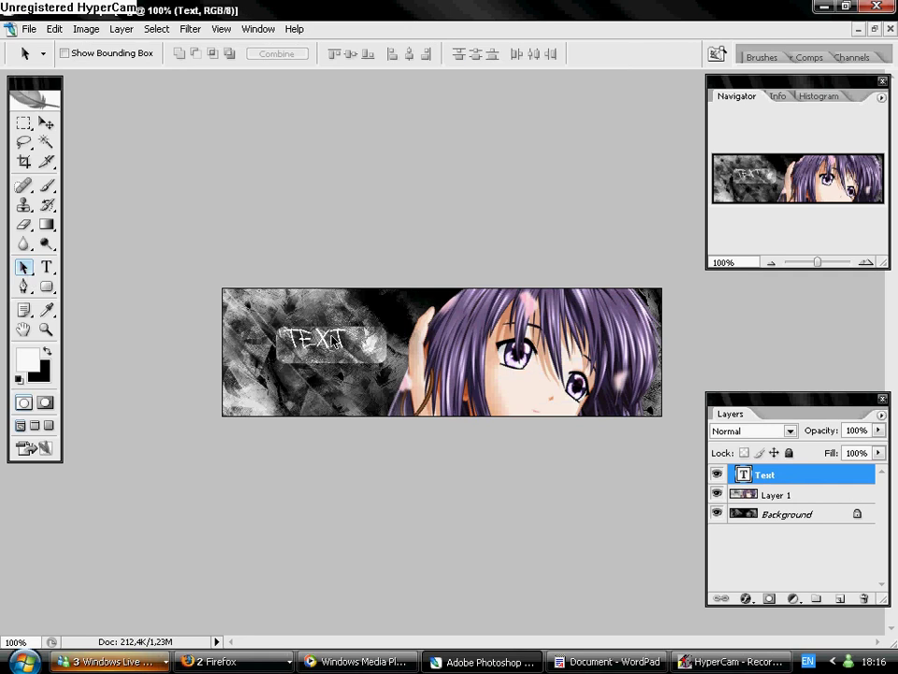
pyautogui.click(46, 122)
pyautogui.moveTo(318, 339); pyautogui.dragTo(321, 344)
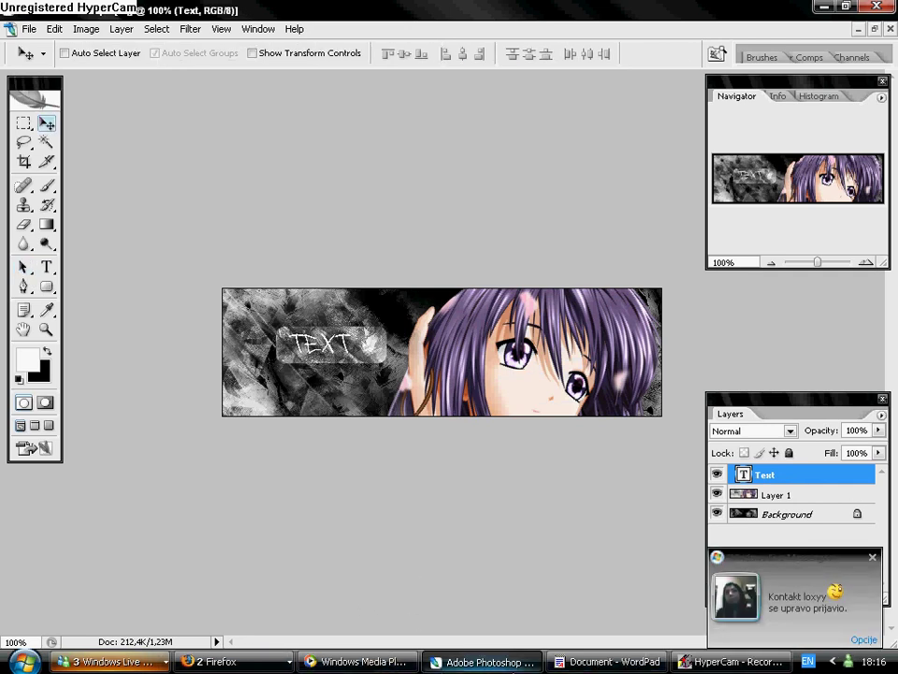
pyautogui.click(580, 662)
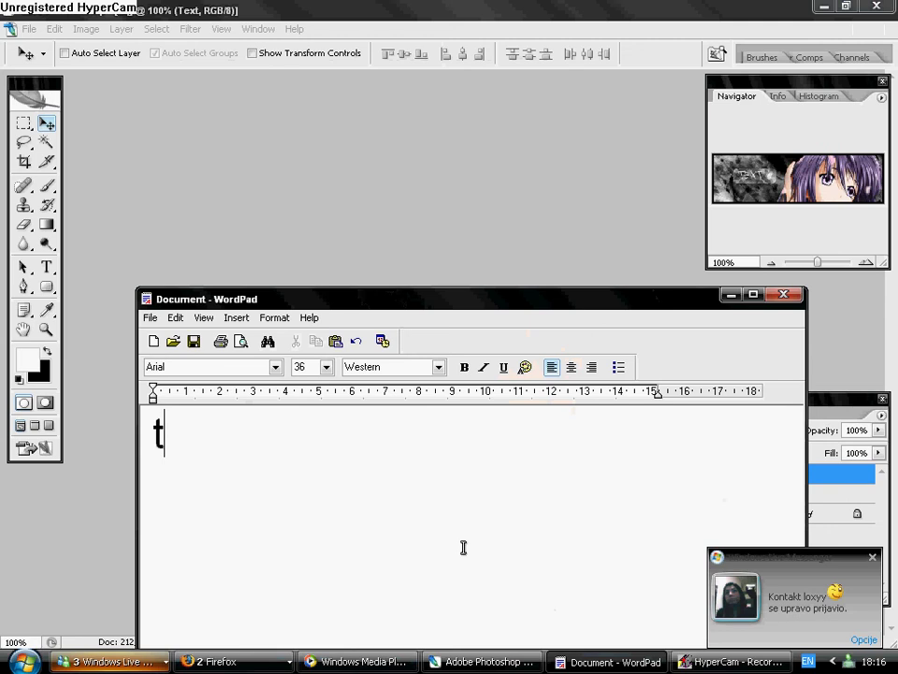
pyautogui.press('BackSpace')
pyautogui.write('Thanks F')
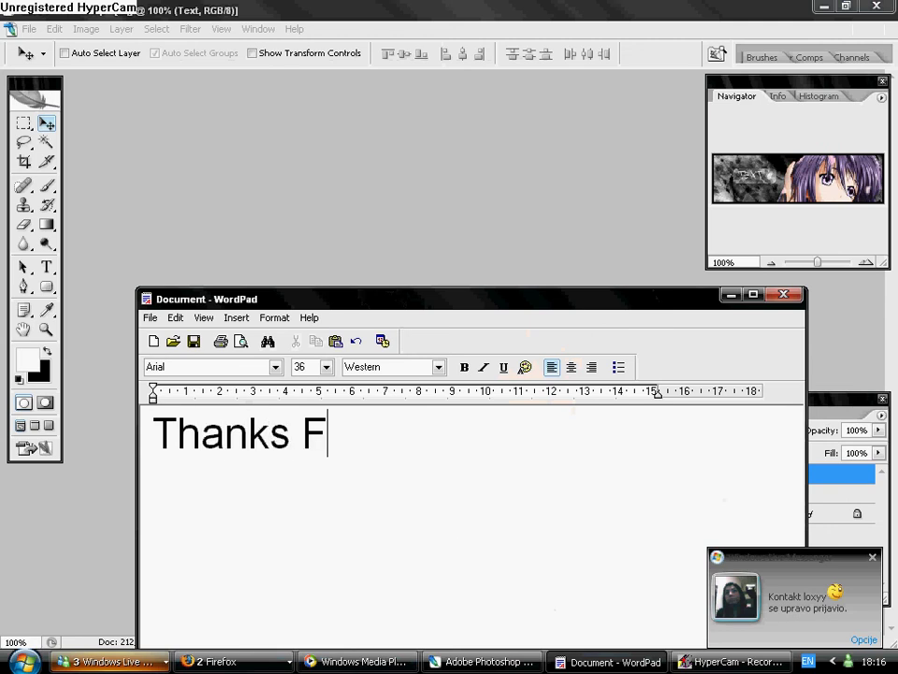
pyautogui.write('or Watching')
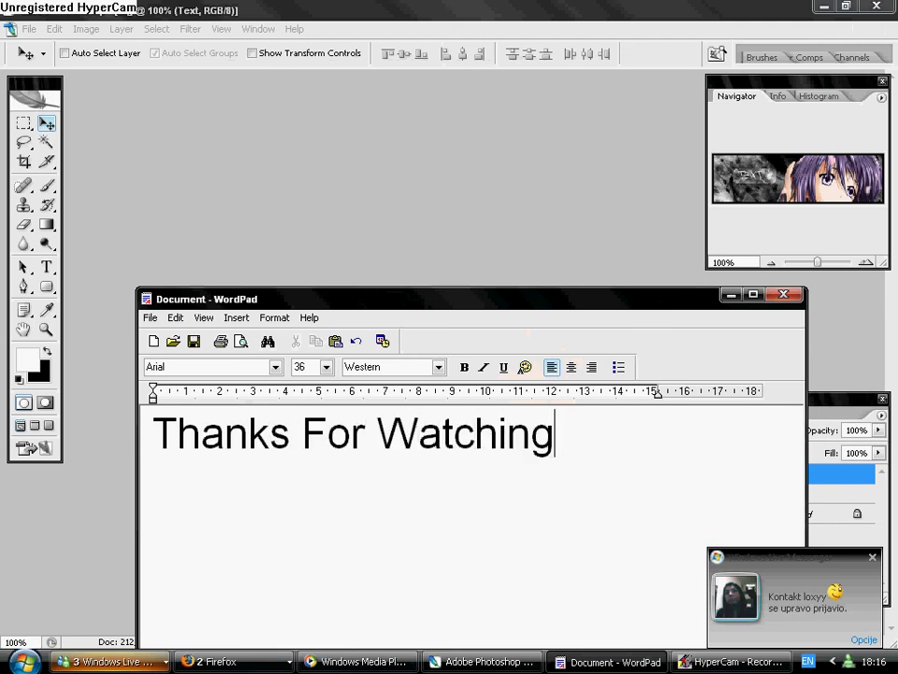
pyautogui.write('!!')
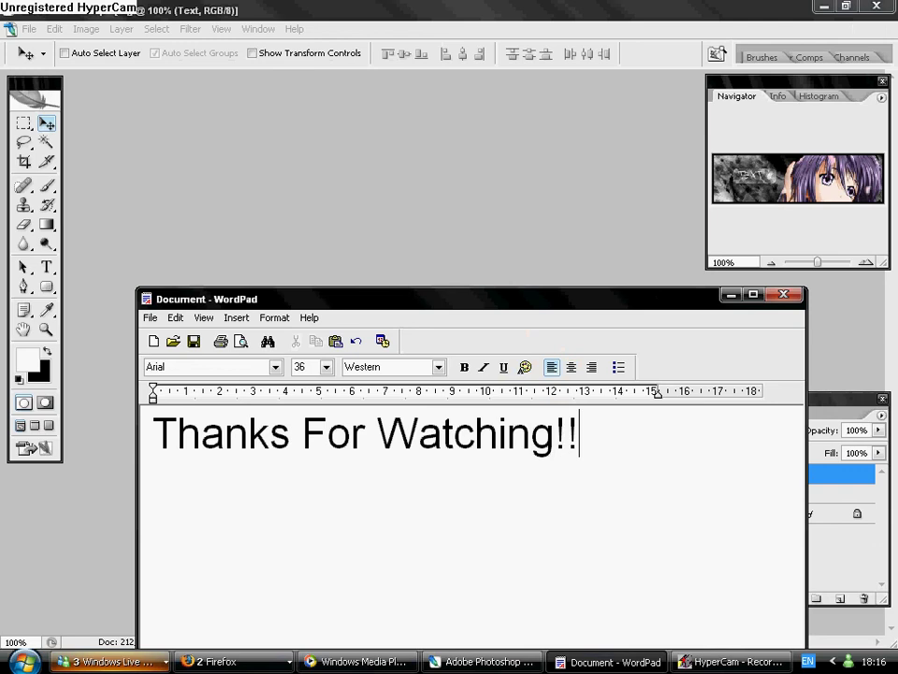
pyautogui.press('BackSpace')
pyautogui.press('BackSpace')
pyautogui.press('BackSpace')
pyautogui.press('BackSpace')
pyautogui.press('BackSpace')
pyautogui.press('BackSpace')
pyautogui.press('BackSpace')
pyautogui.press('BackSpace')
pyautogui.write('By')
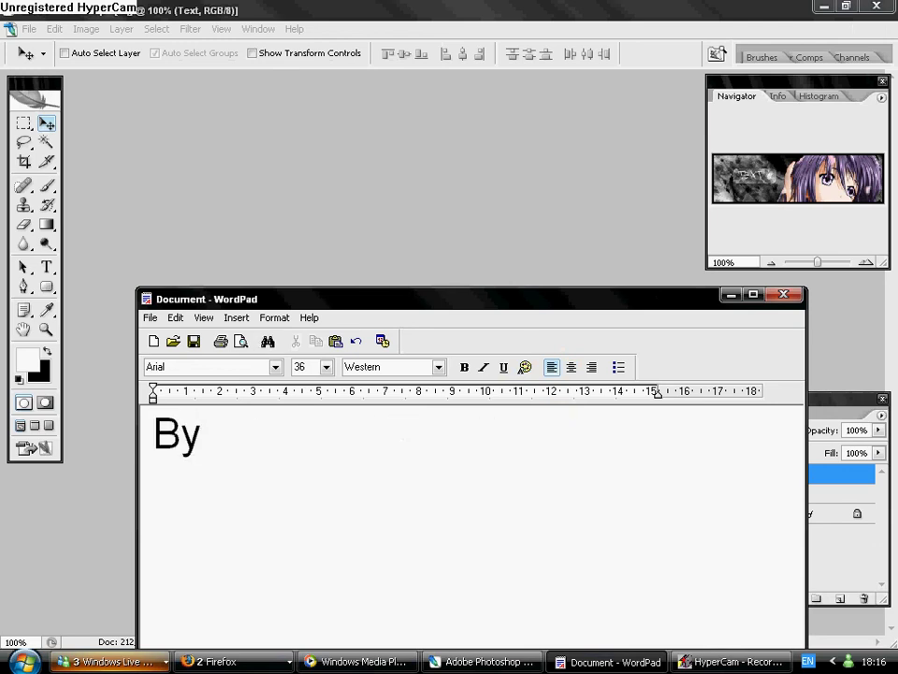
pyautogui.write(':Luka')
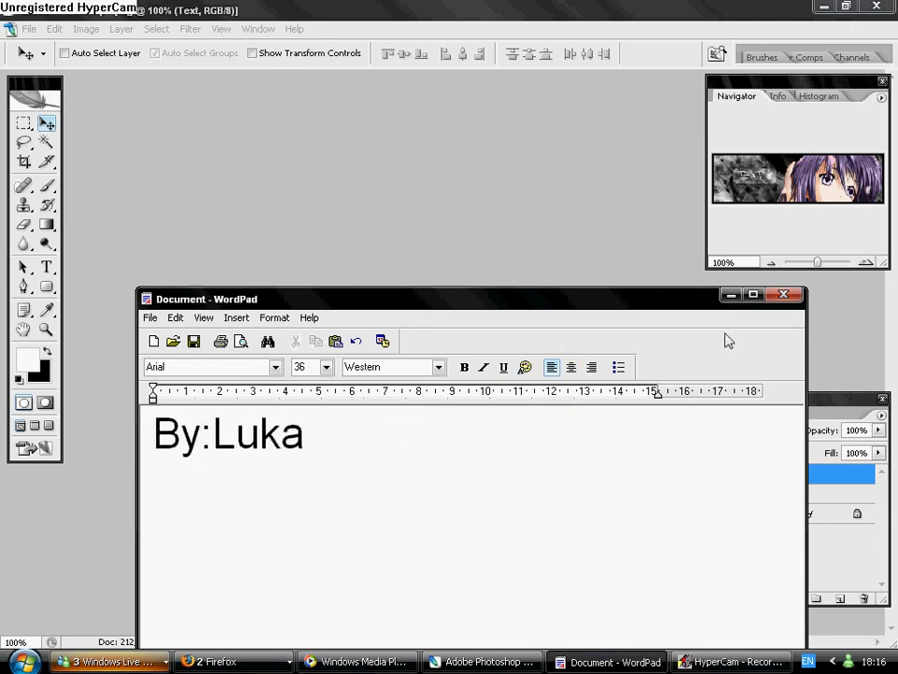
pyautogui.click(275, 367)
pyautogui.scroll(-1, 267, 341)
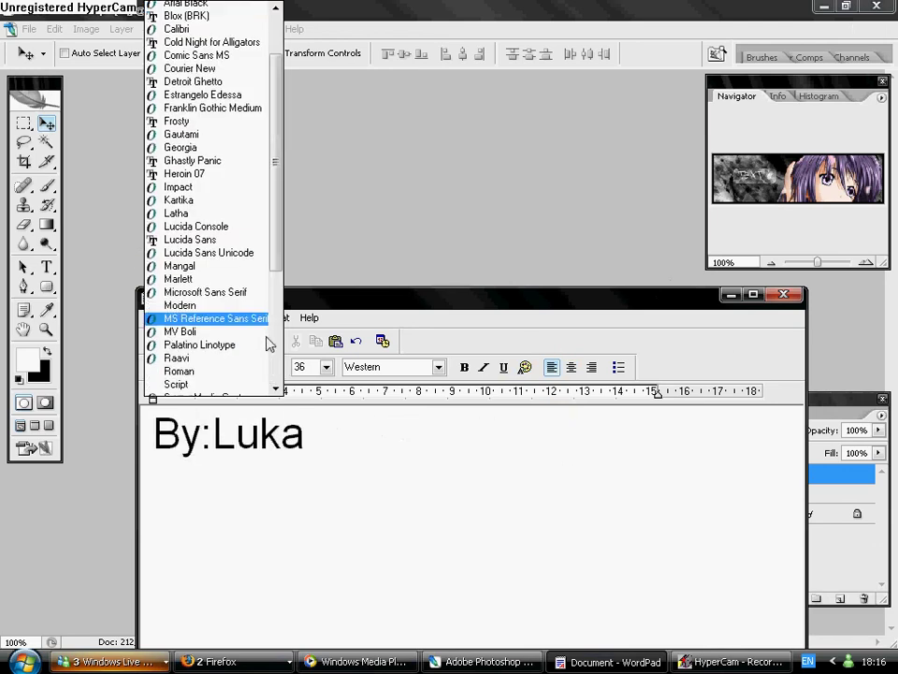
pyautogui.scroll(-4, 270, 318)
pyautogui.scroll(-2, 257, 332)
pyautogui.click(240, 307)
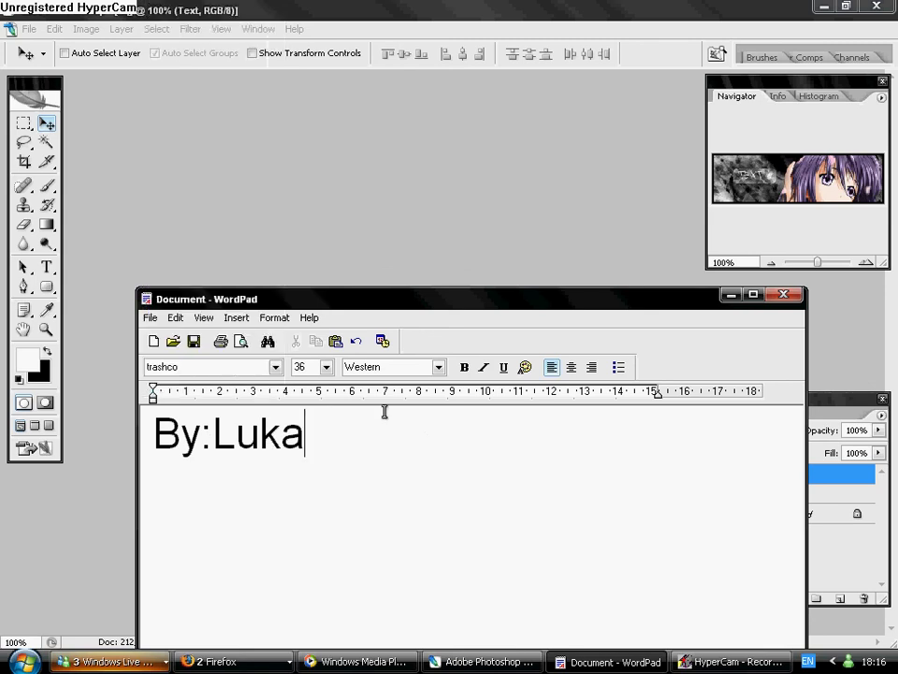
pyautogui.moveTo(382, 412); pyautogui.dragTo(64, 426)
pyautogui.press('BackSpace')
pyautogui.write('By ')
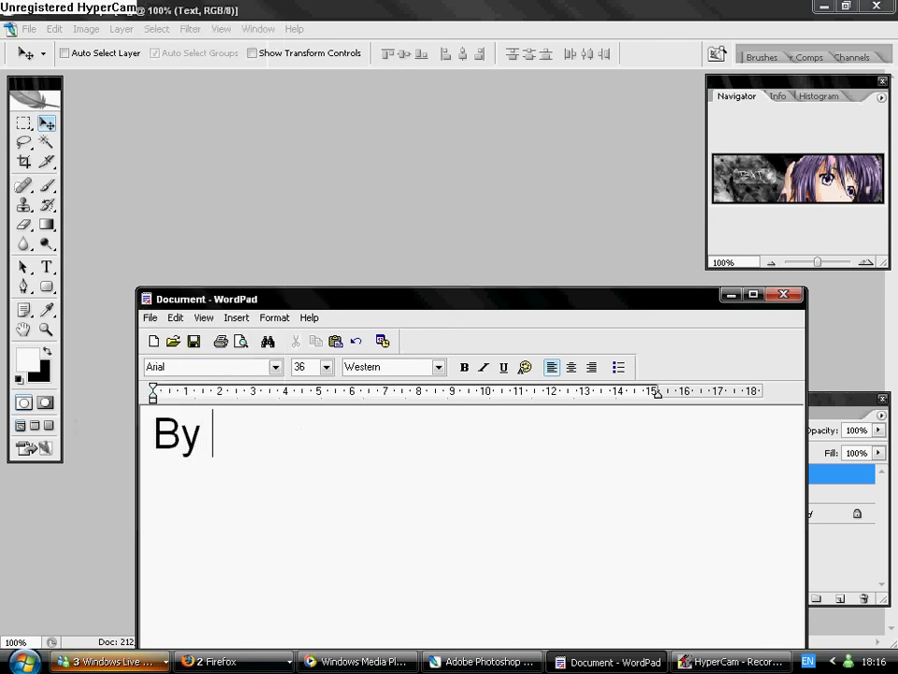
pyautogui.write('Luka')
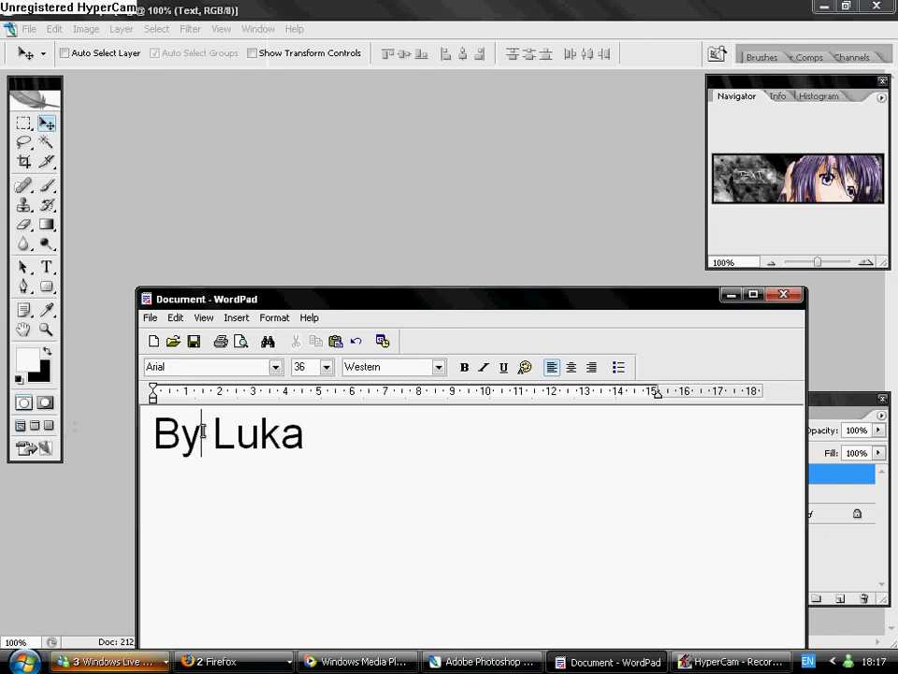
pyautogui.press('Left')
pyautogui.press('Left')
pyautogui.press('Left')
pyautogui.write(':')
pyautogui.press('BackSpace')
pyautogui.hotkey('ctrl', 'a')
pyautogui.press('Delete')
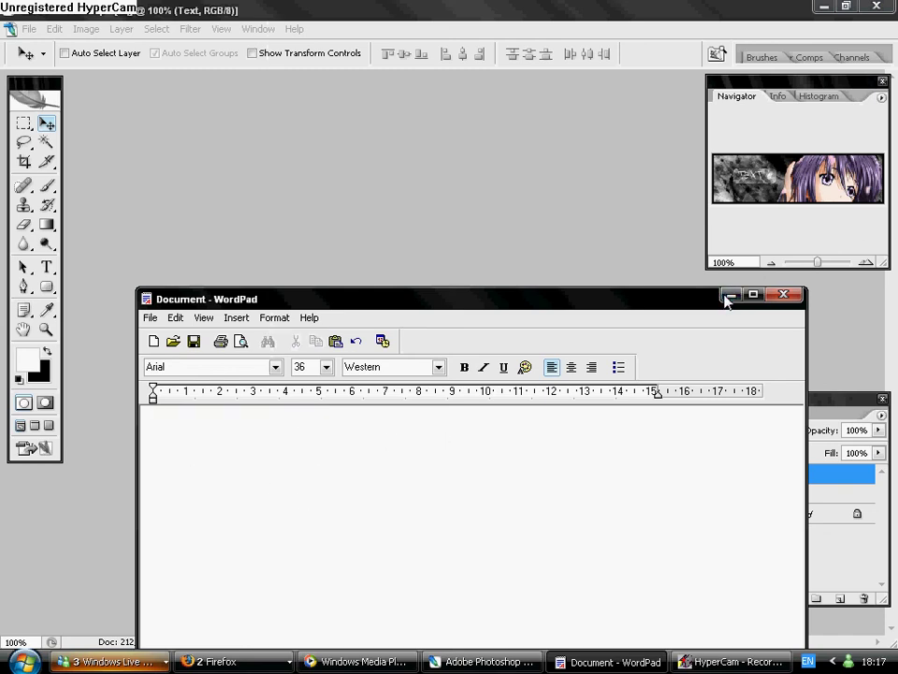